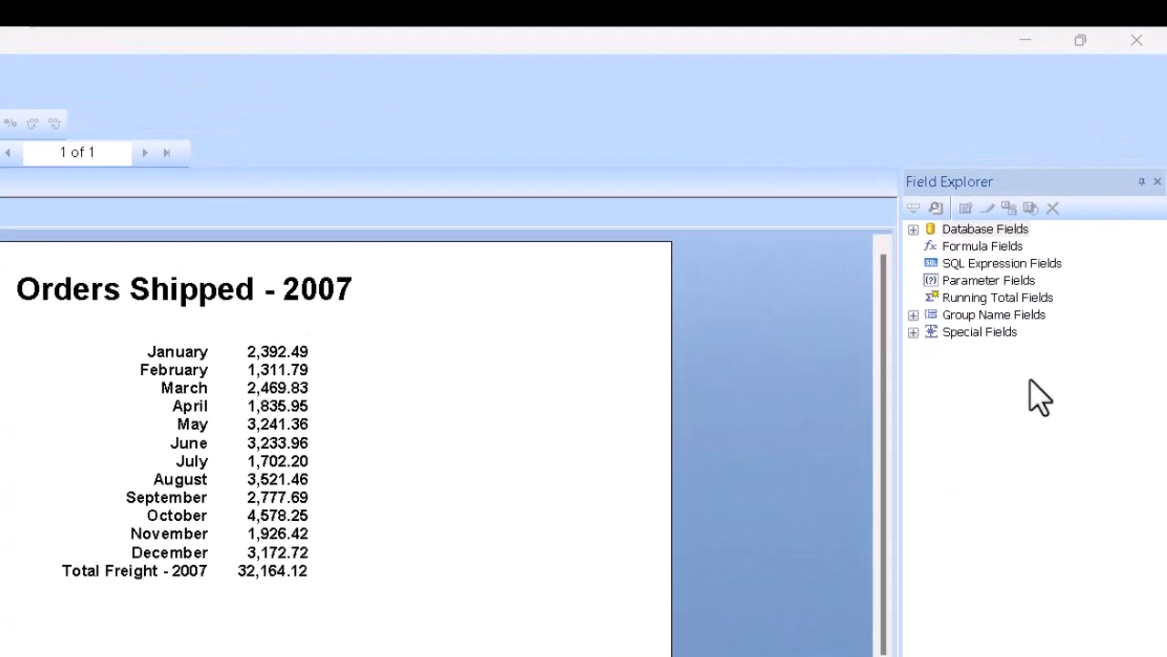
# - Create a new string parameter named CountryChoice under the report's Parameter Fields
pyautogui.rightClick(1016, 283)
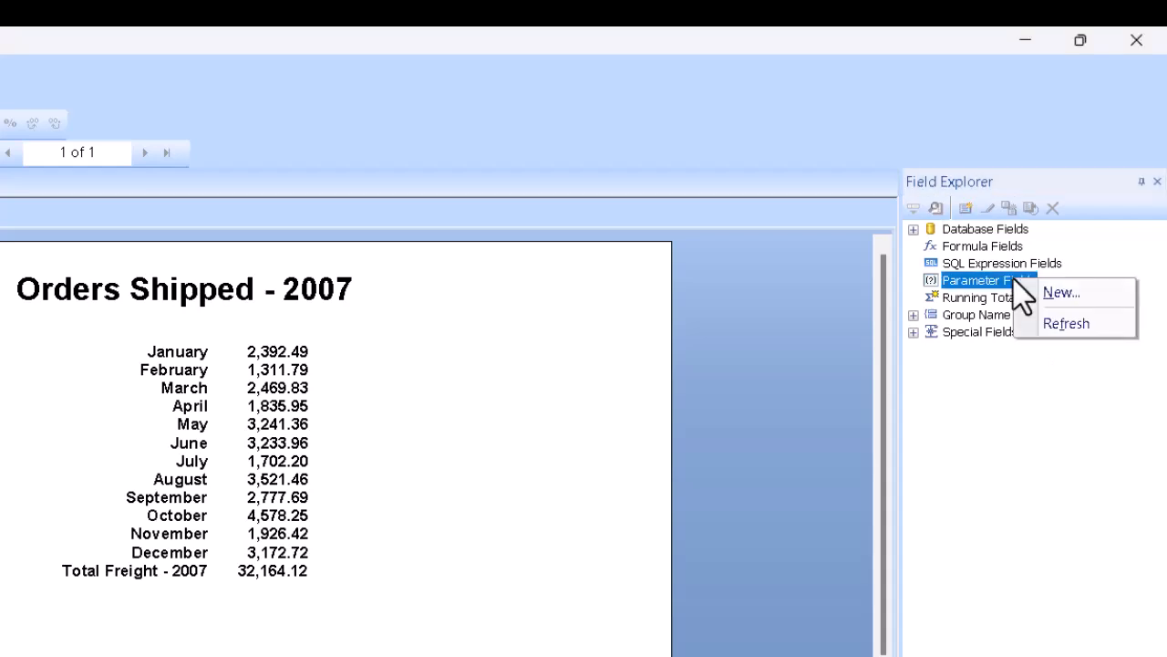
pyautogui.click(1061, 293)
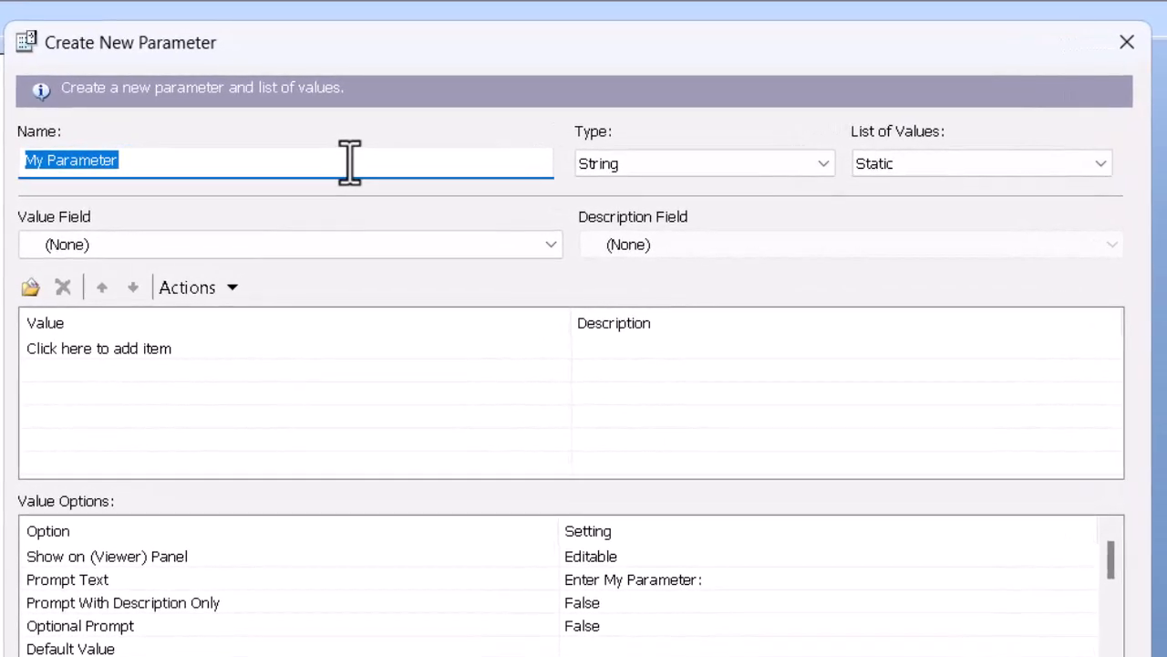
pyautogui.write('Country')
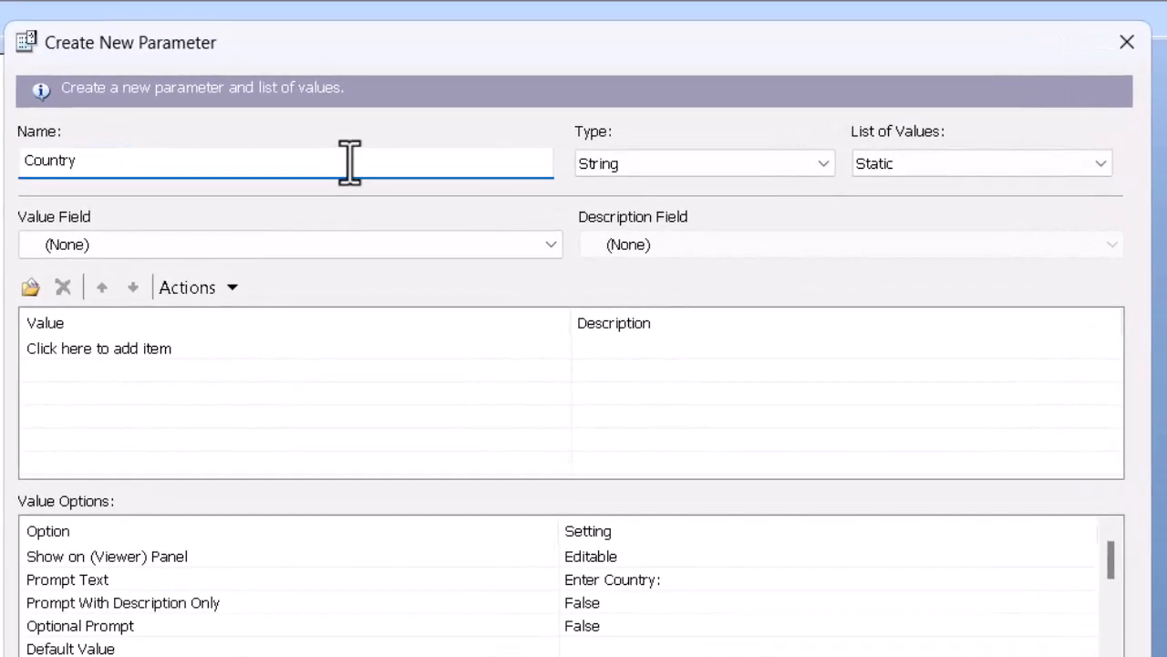
pyautogui.write('VChoice')
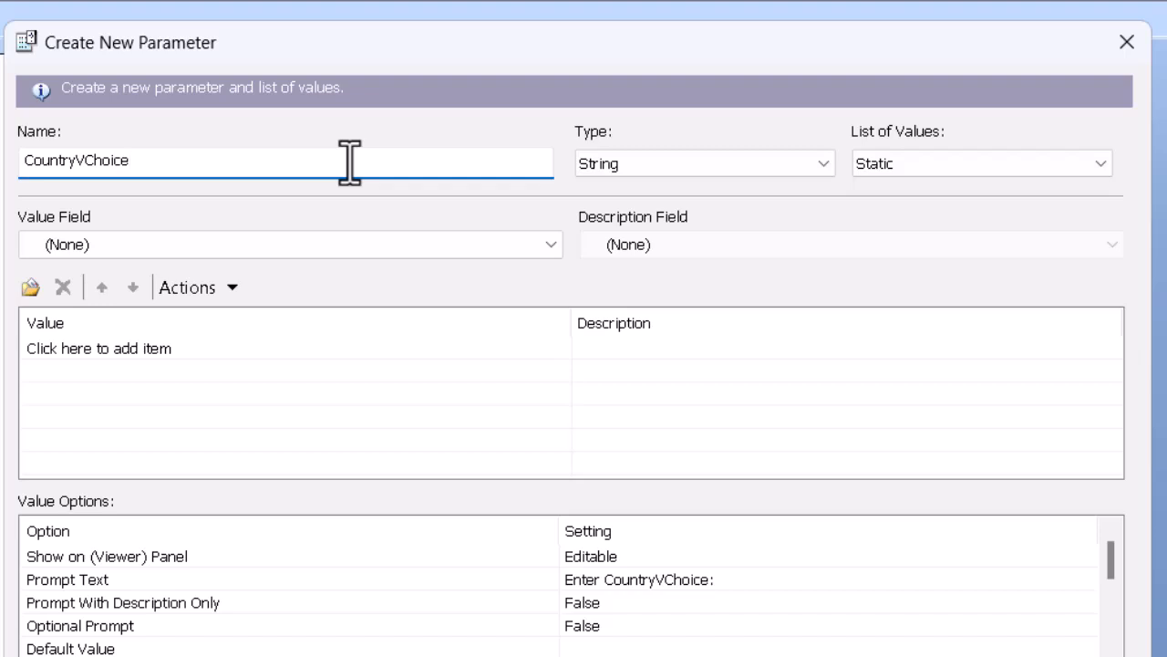
pyautogui.press('BackSpace')
pyautogui.press('BackSpace')
pyautogui.press('BackSpace')
pyautogui.press('BackSpace')
pyautogui.press('BackSpace')
pyautogui.press('BackSpace')
pyautogui.press('BackSpace')
pyautogui.write('Choice')
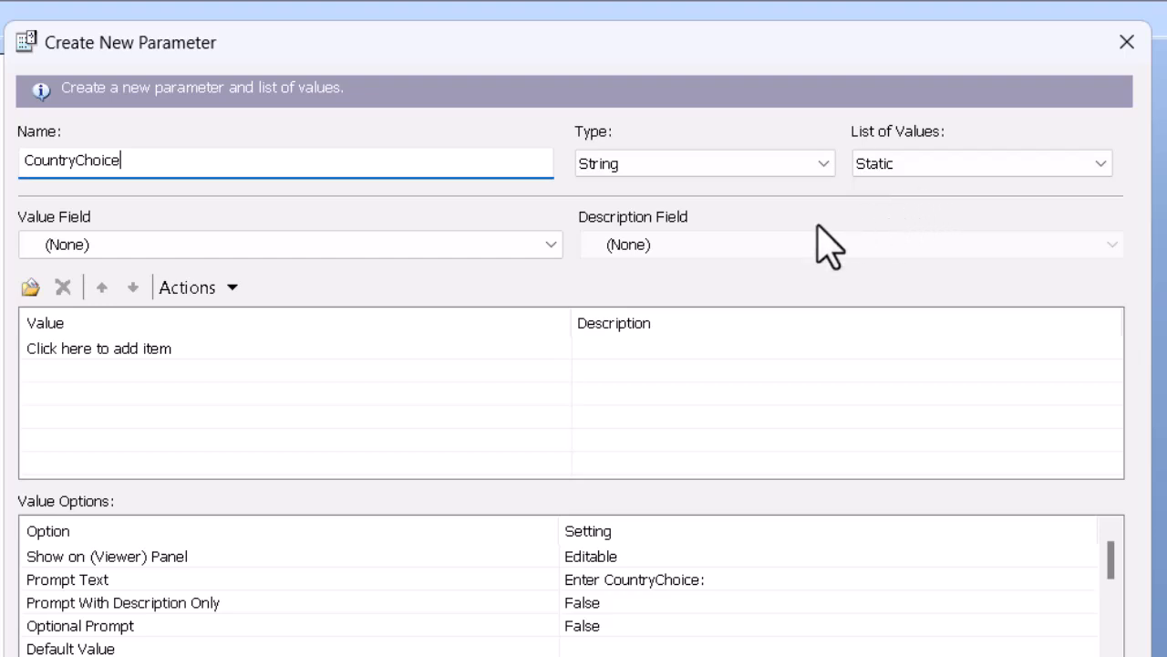
# - Use Orders.ShipCountry as the value field and append all database country values to the list
pyautogui.click(253, 246)
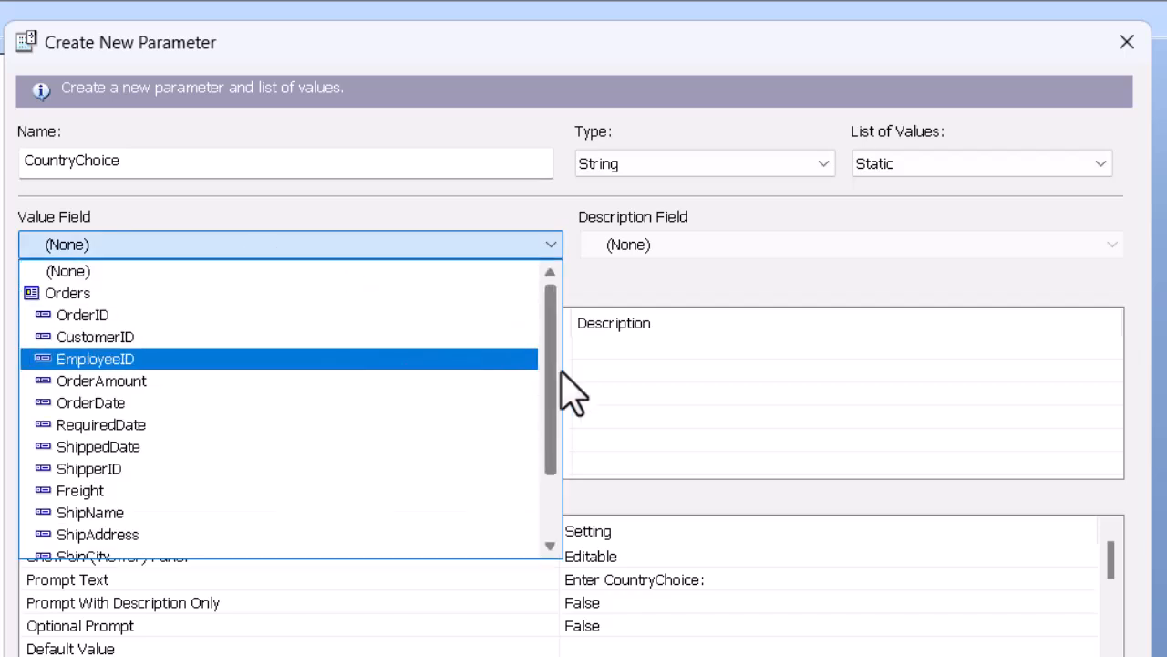
pyautogui.moveTo(551, 378); pyautogui.dragTo(558, 438)
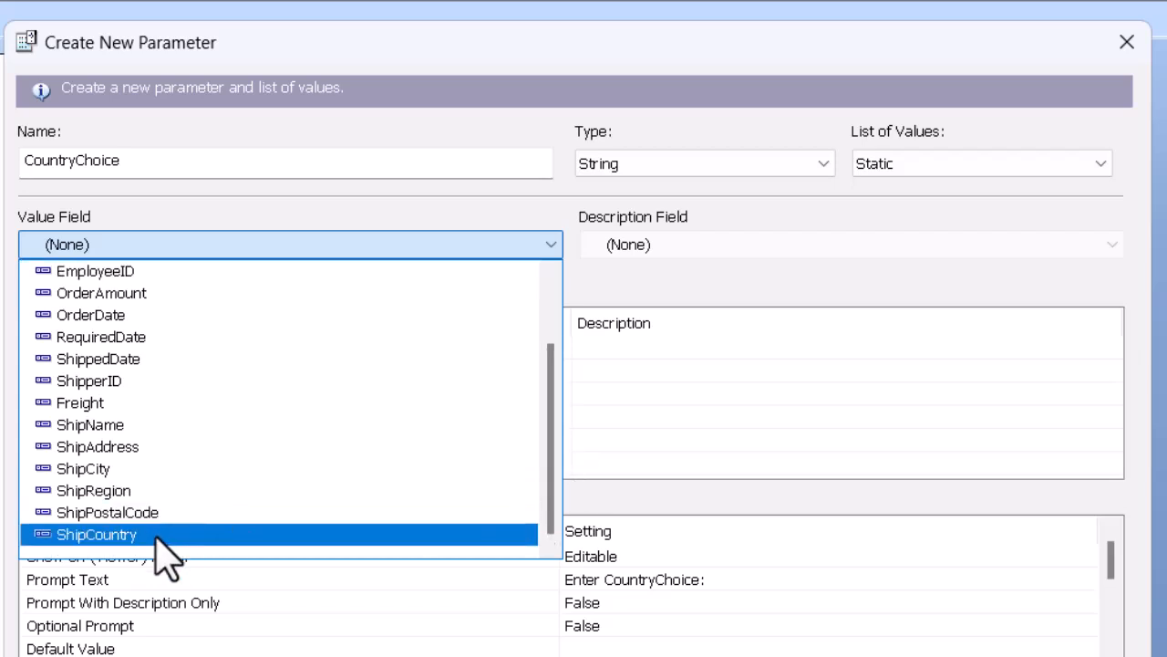
pyautogui.click(163, 538)
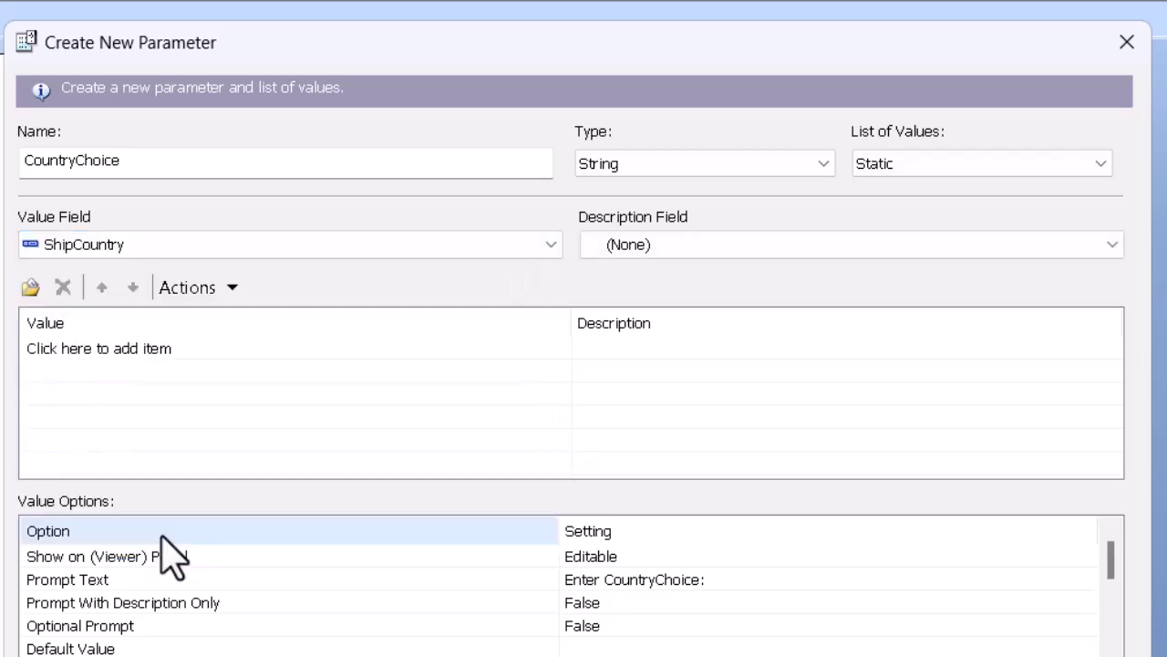
pyautogui.click(211, 293)
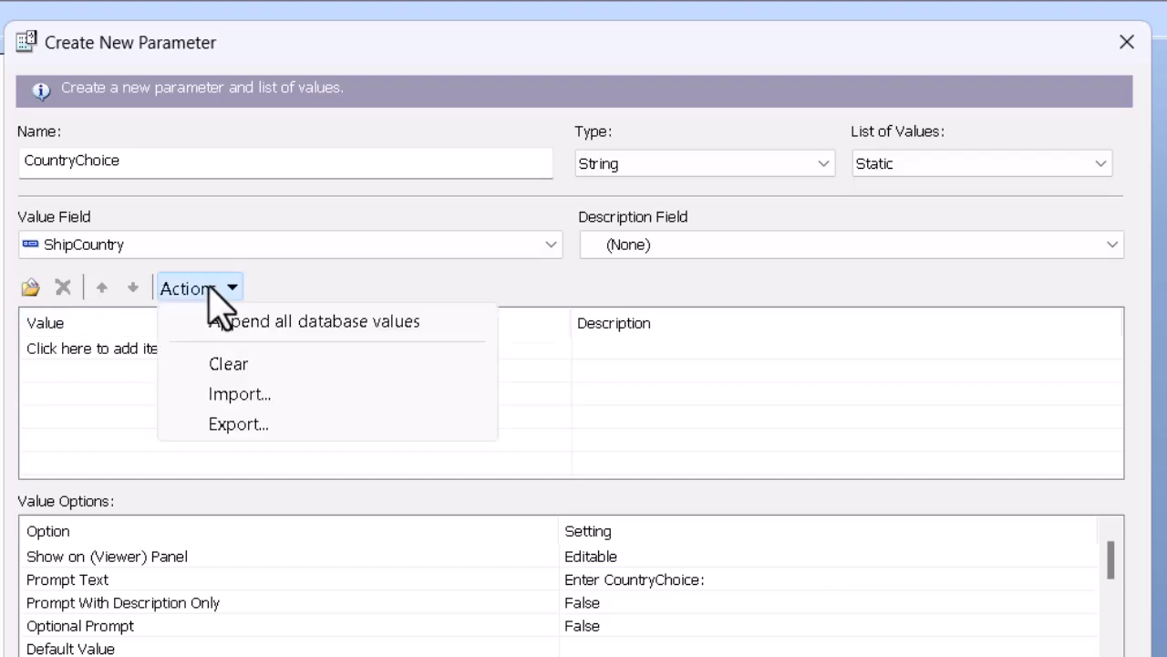
pyautogui.click(445, 328)
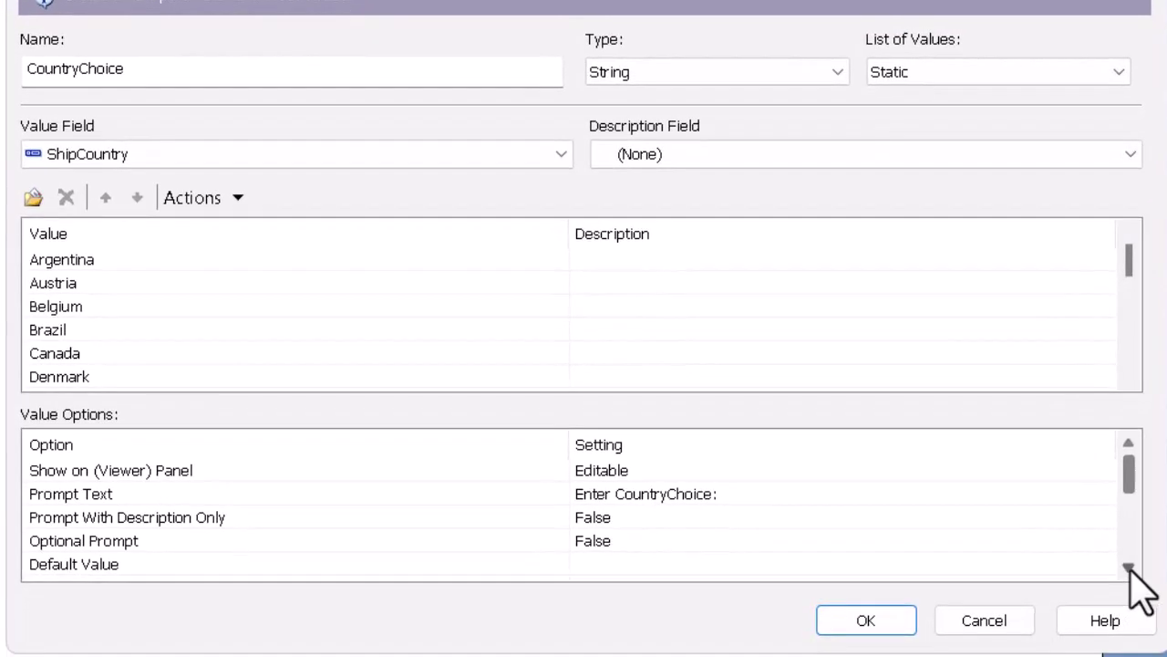
# - Set Allow custom values to False and save the CountryChoice parameter
pyautogui.click(1129, 568)
pyautogui.click(1129, 567)
pyautogui.click(1129, 567)
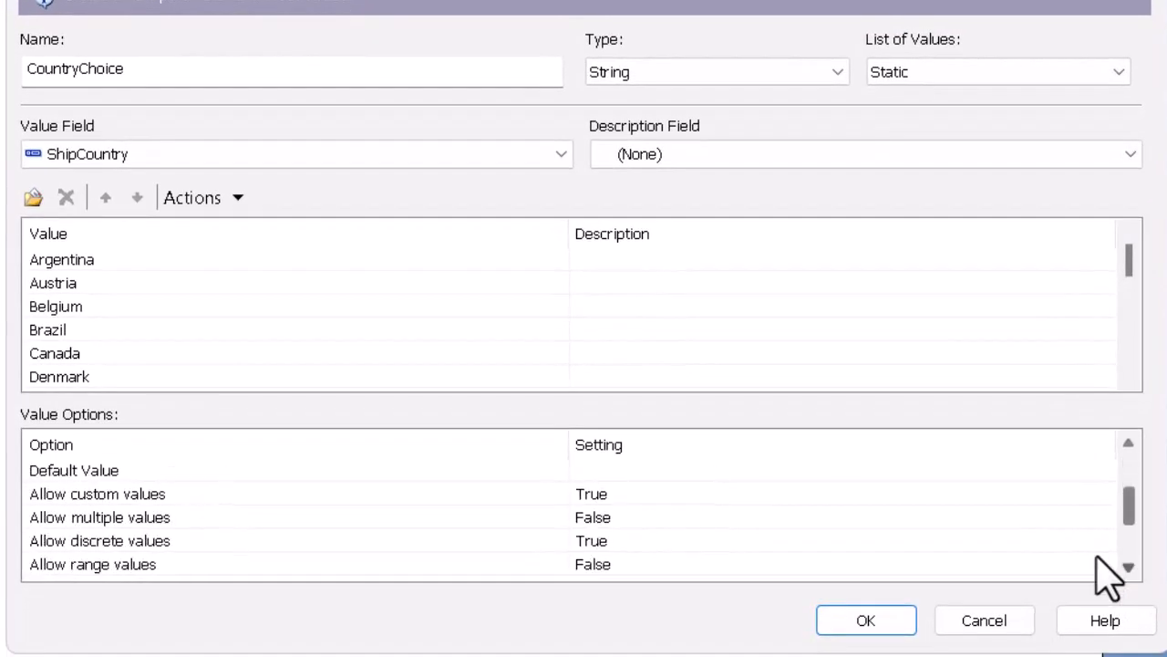
pyautogui.click(408, 498)
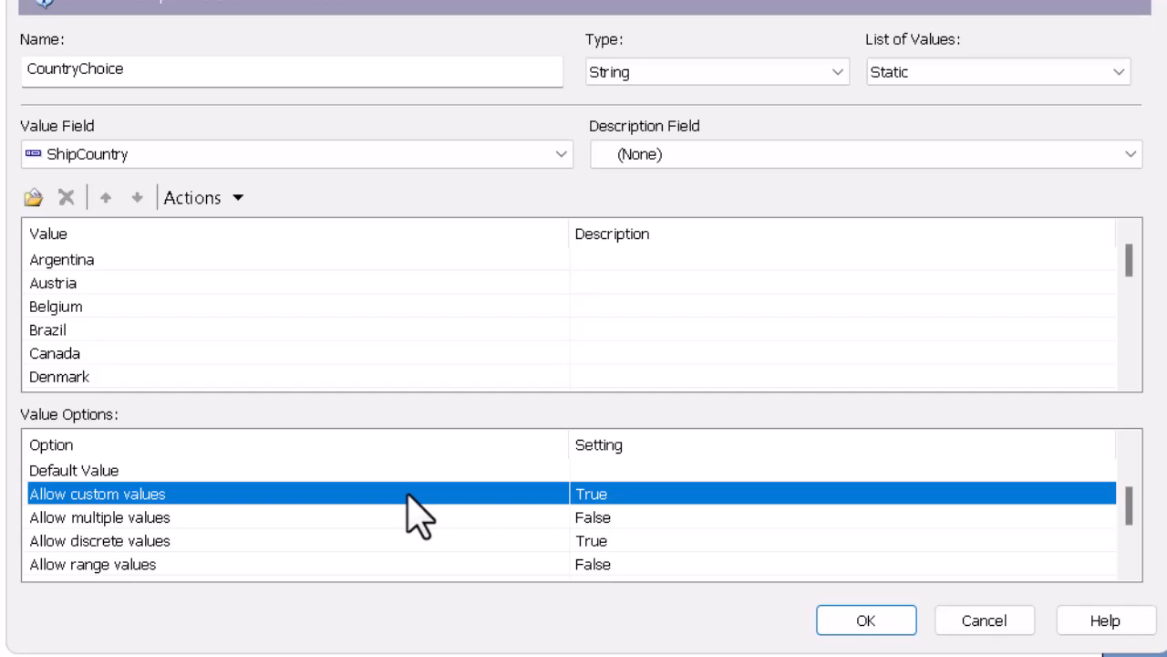
pyautogui.click(621, 494)
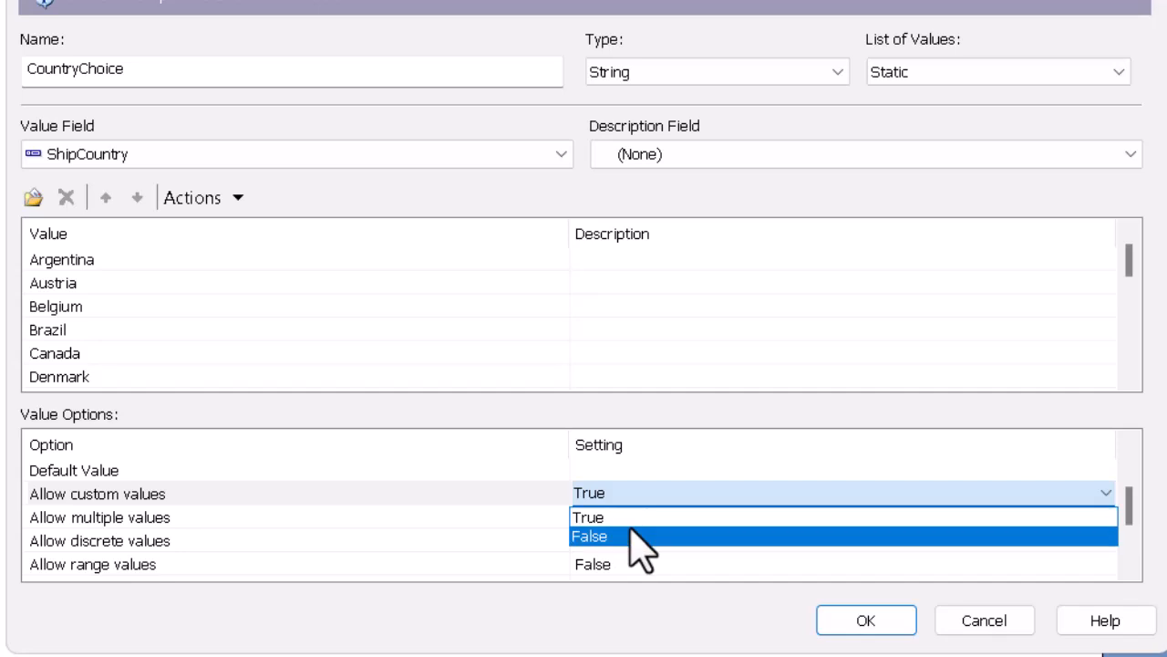
pyautogui.click(629, 536)
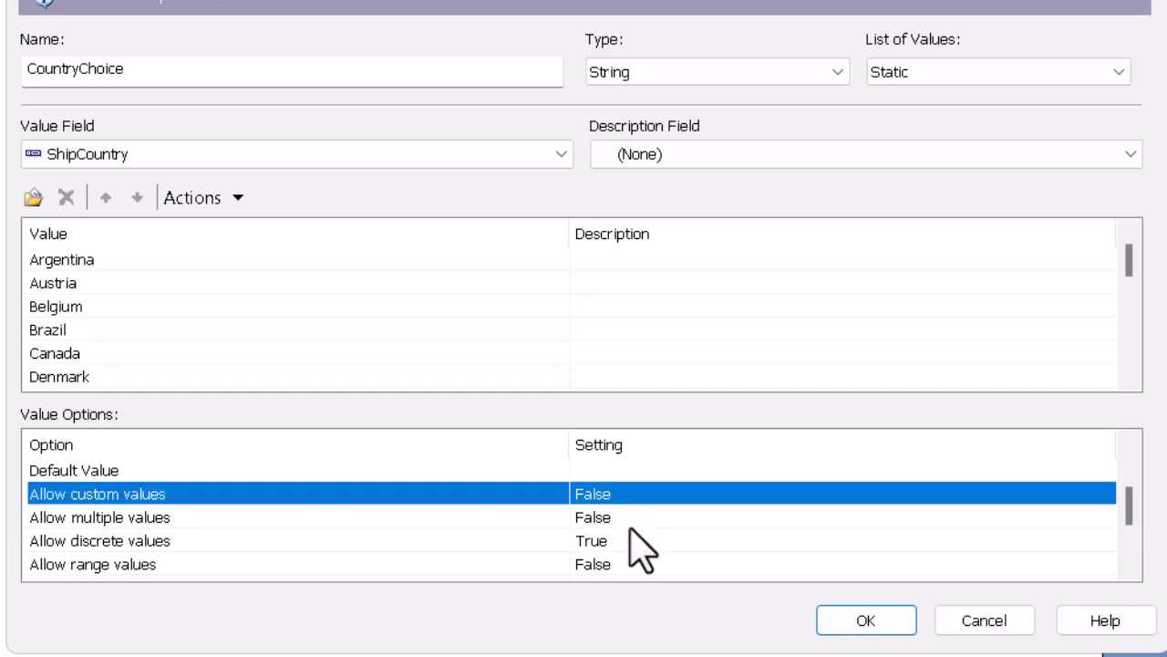
pyautogui.click(866, 621)
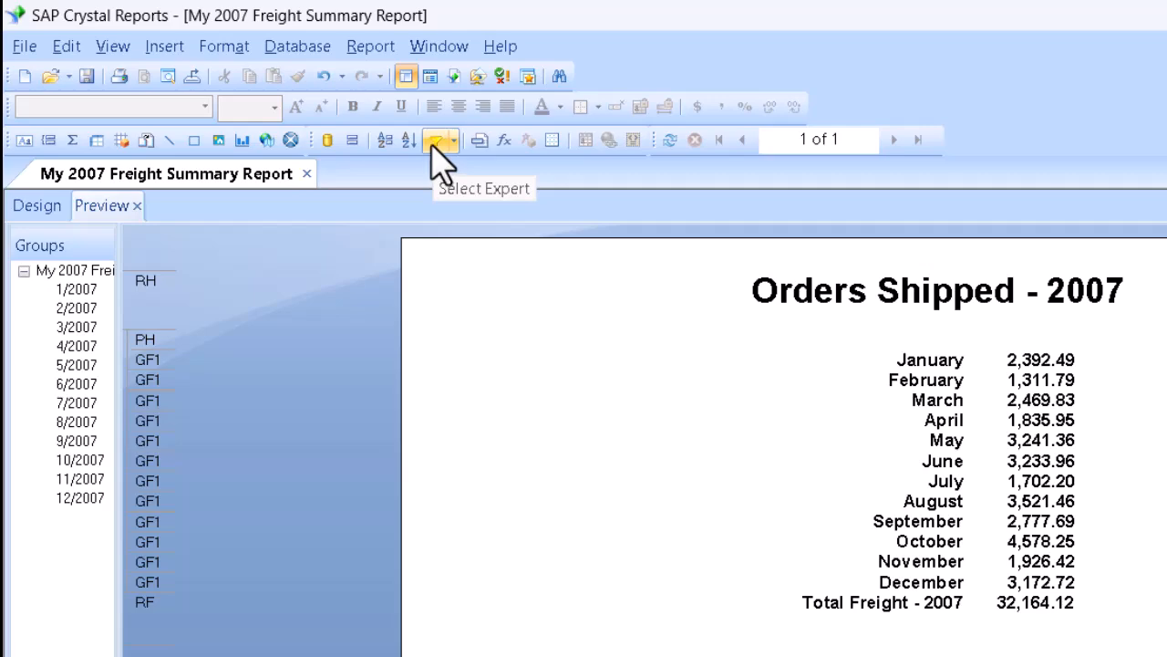
# - Add a new record selection condition on Orders.ShipCountry in Select Expert
pyautogui.click(438, 140)
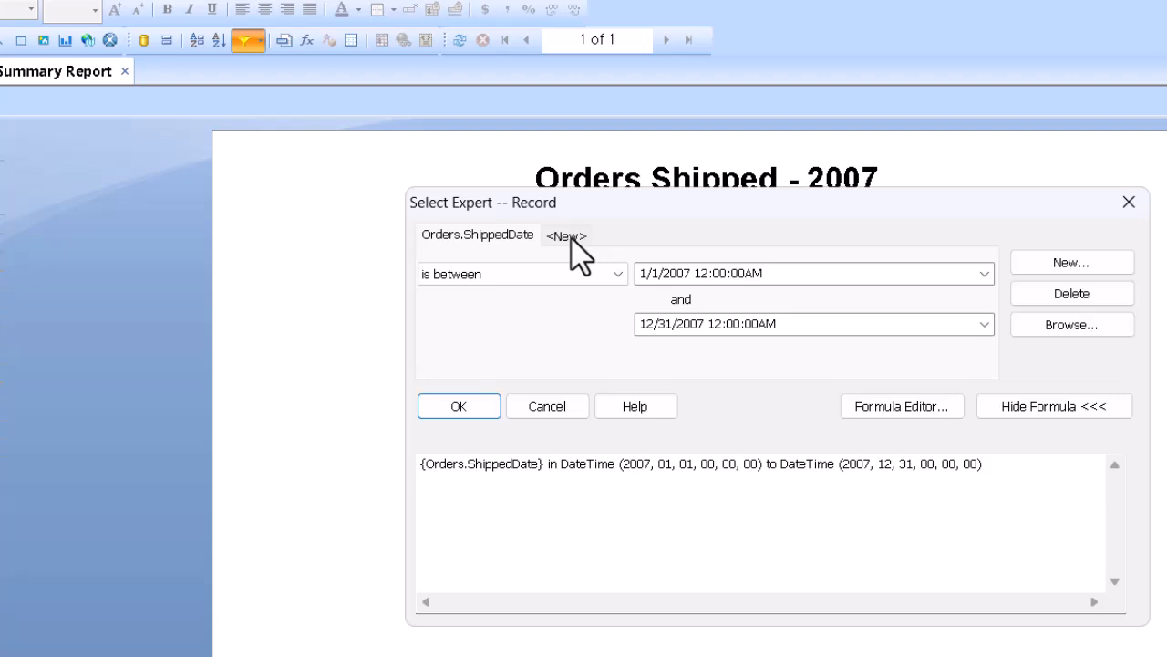
pyautogui.click(566, 236)
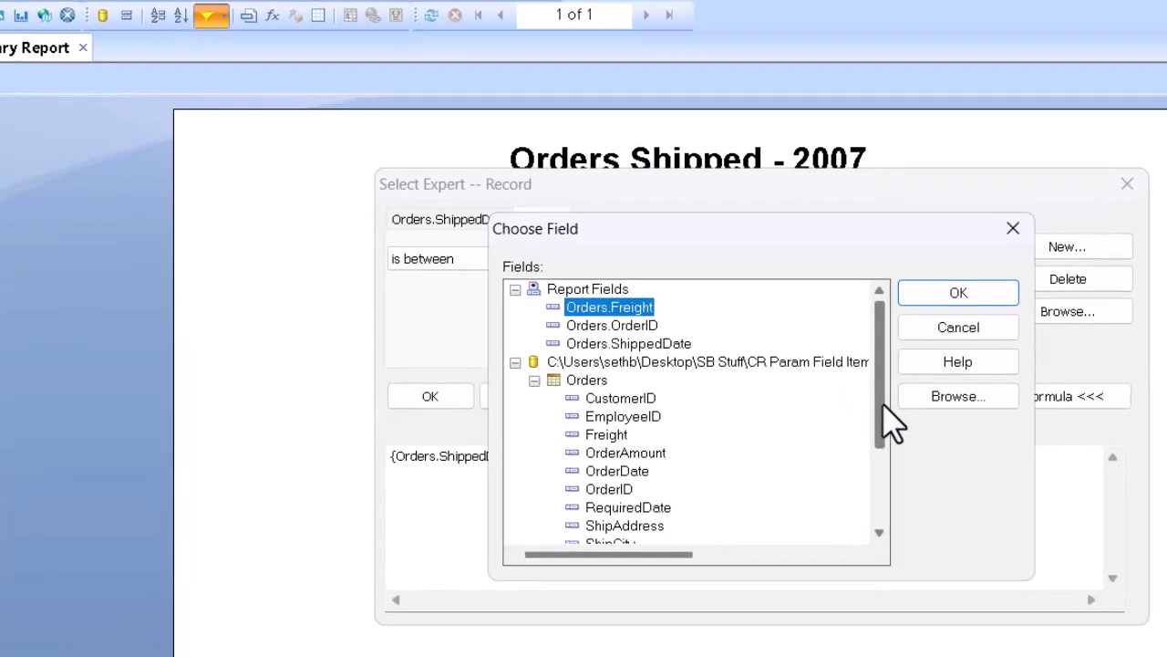
pyautogui.moveTo(892, 392)
pyautogui.mouseDown()
pyautogui.moveTo(891, 436)
pyautogui.moveTo(832, 483)
pyautogui.mouseUp()
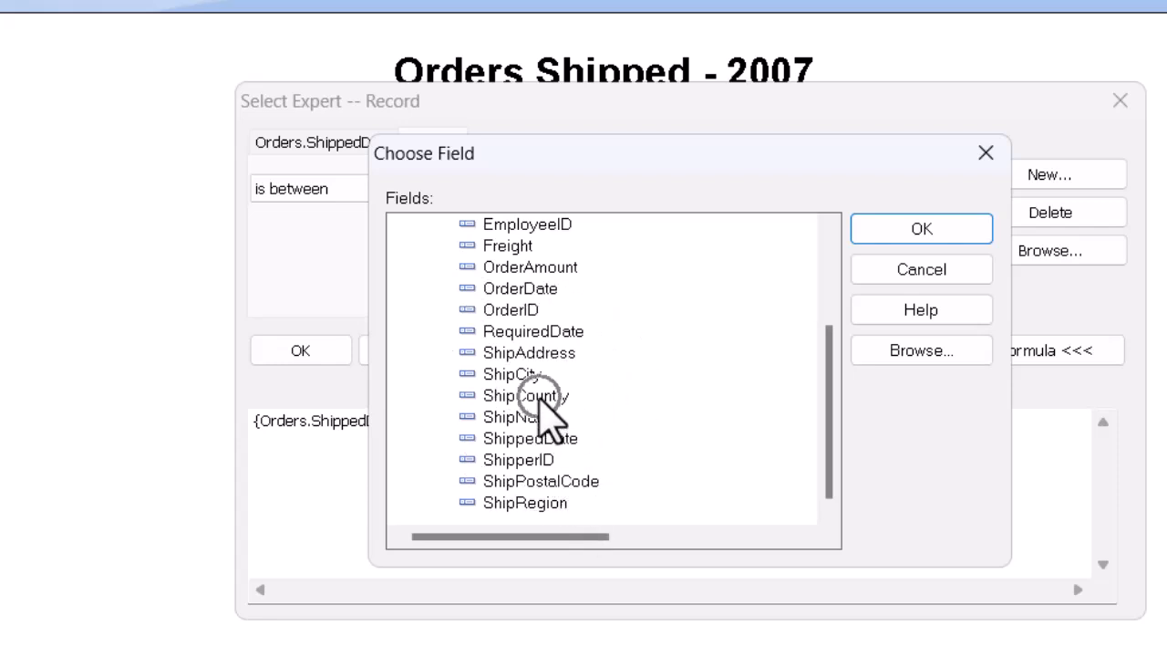
pyautogui.click(526, 395)
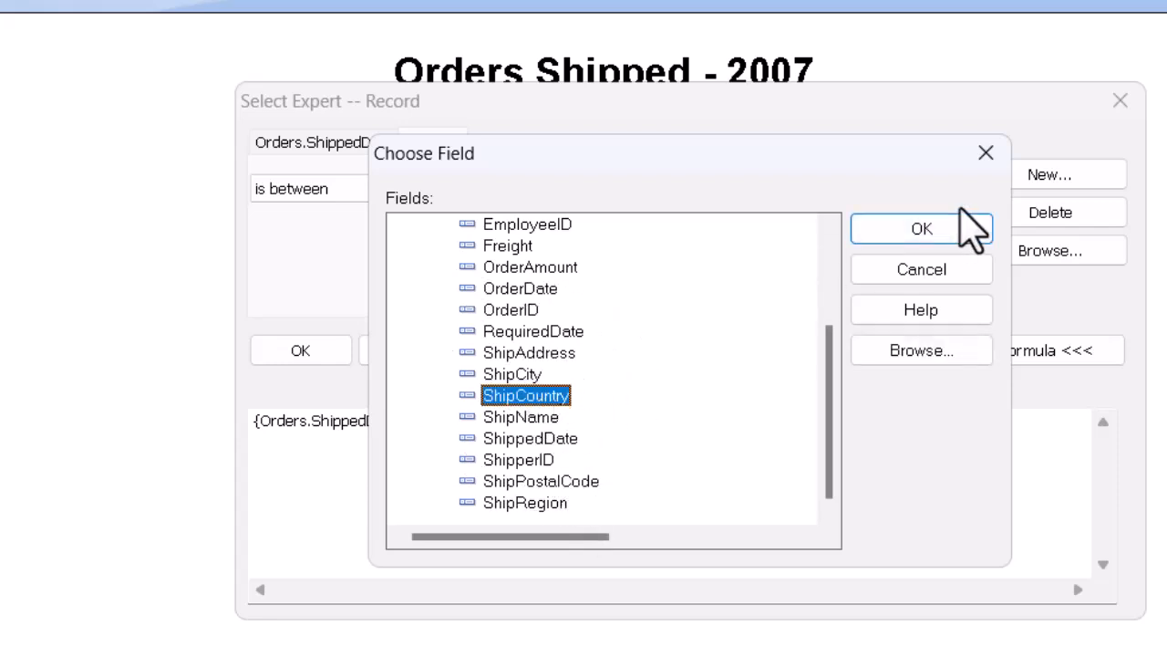
pyautogui.click(922, 228)
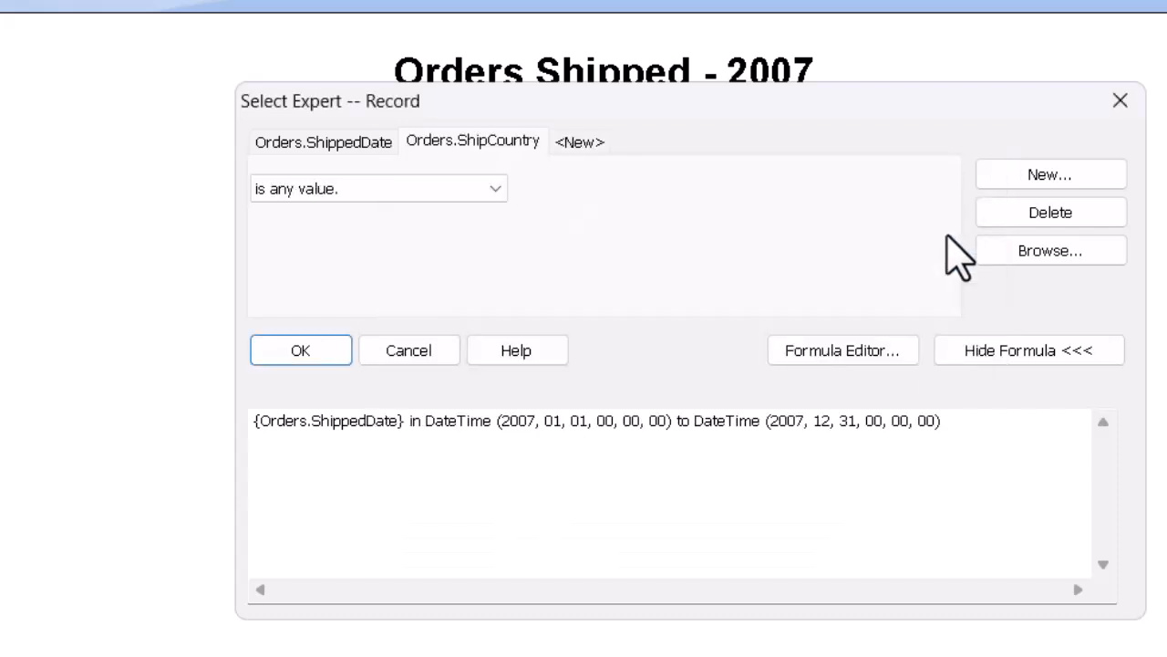
# - Require ShipCountry to equal {?CountryChoice} and check the updated selection formula
pyautogui.click(433, 192)
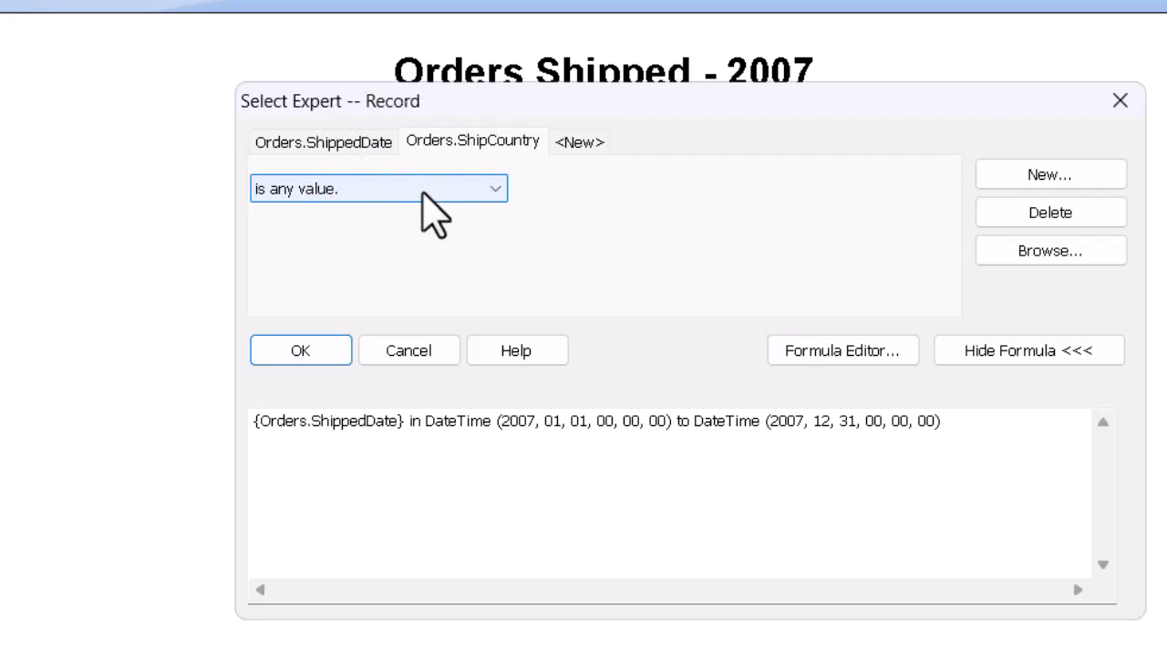
pyautogui.click(422, 193)
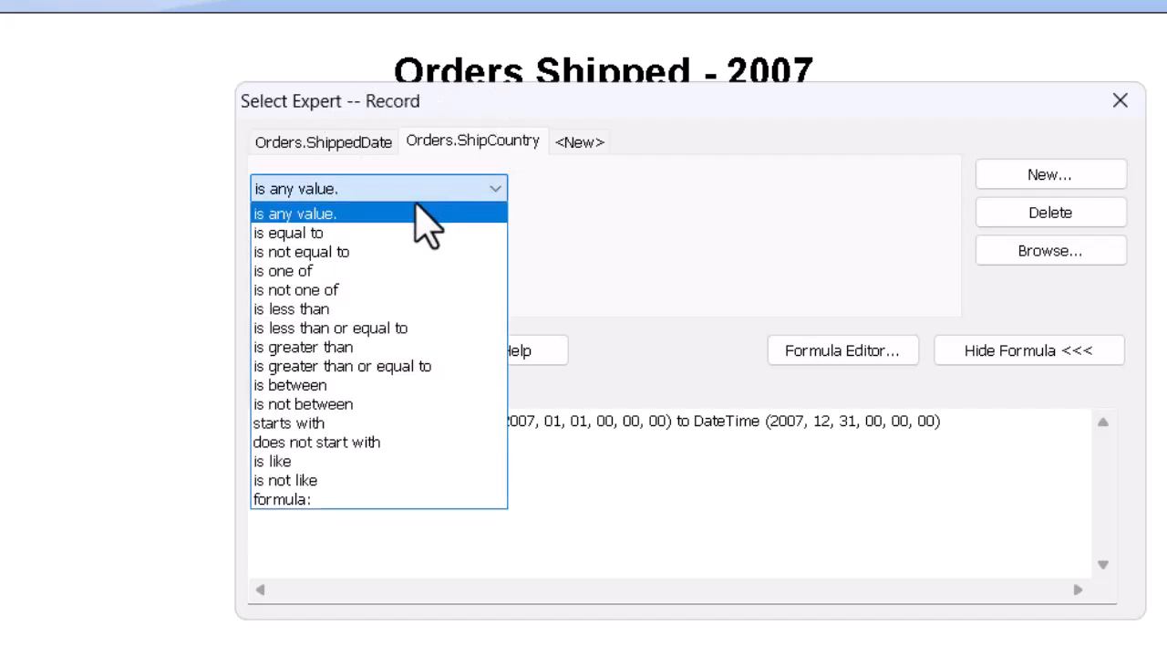
pyautogui.click(424, 235)
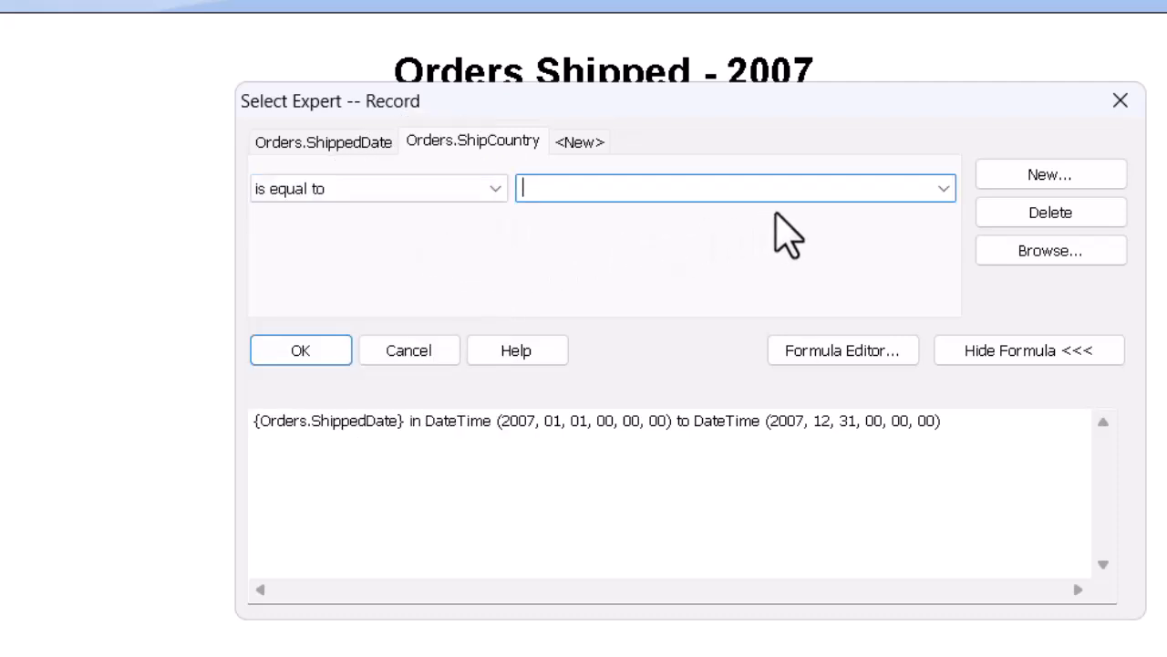
pyautogui.click(943, 190)
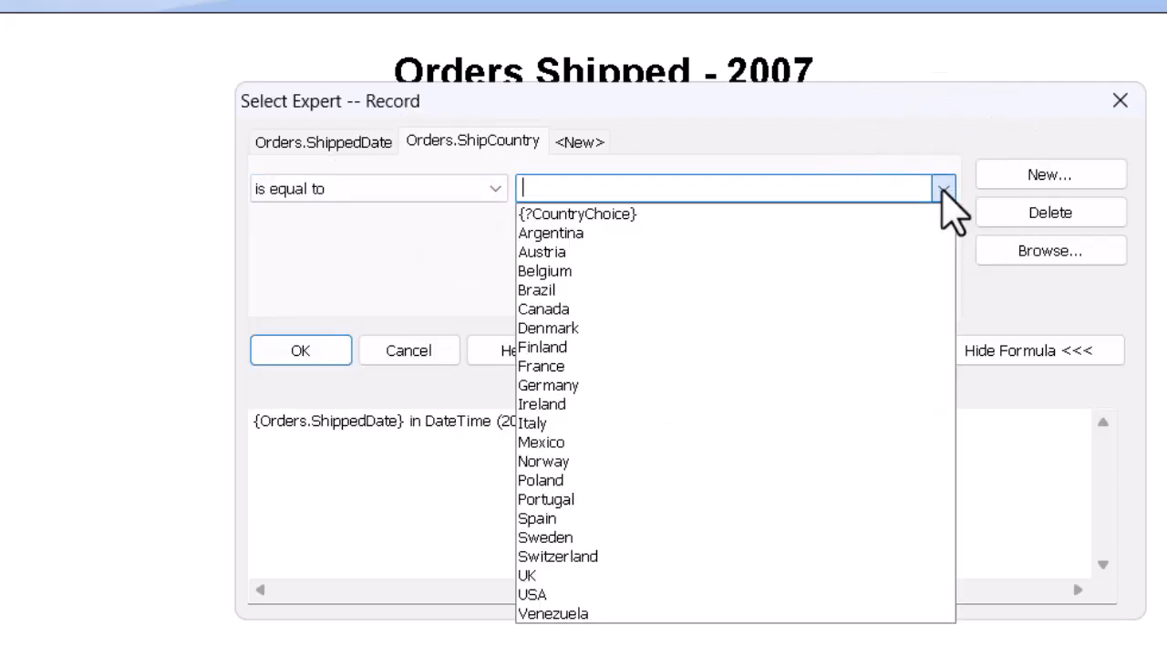
pyautogui.click(686, 219)
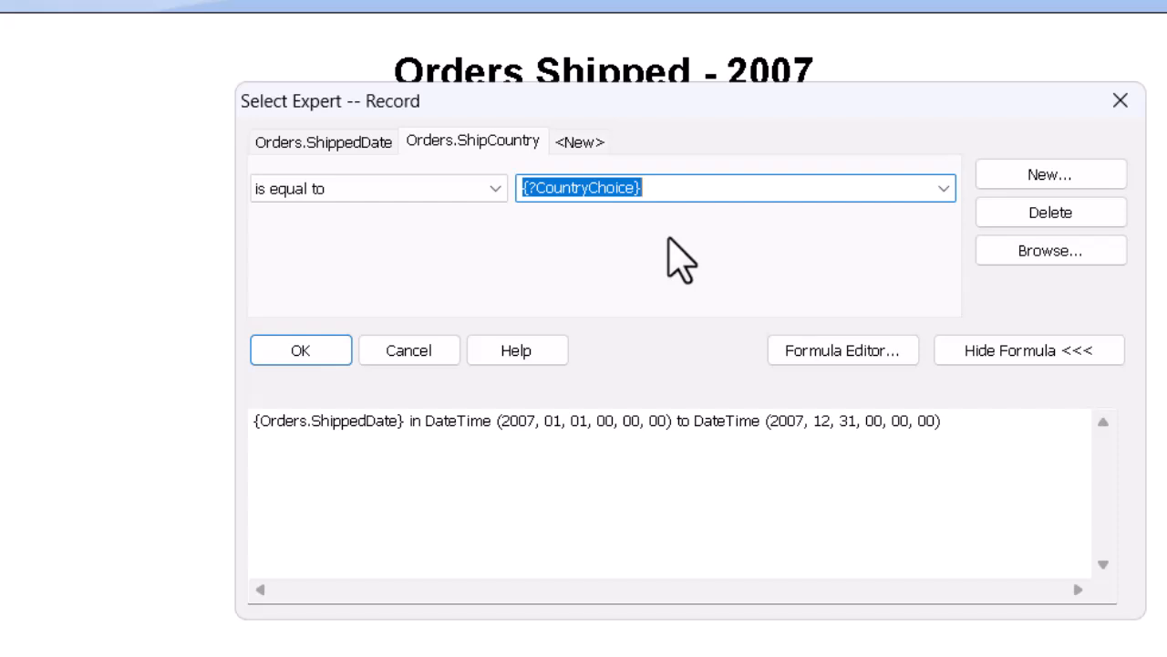
pyautogui.click(1029, 350)
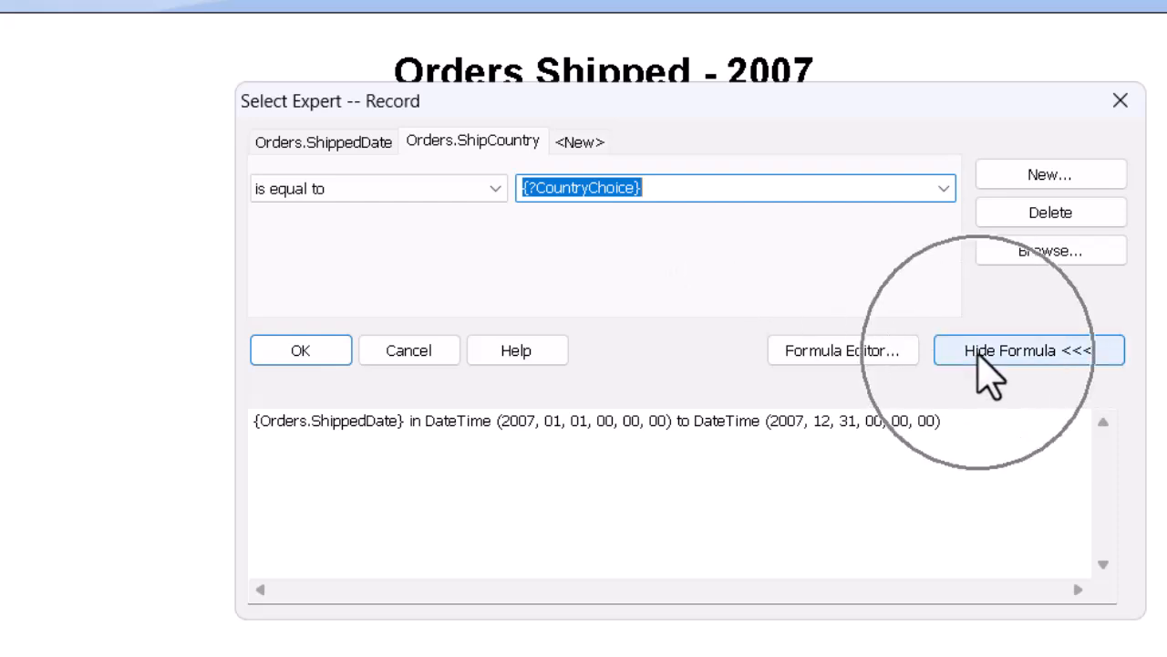
pyautogui.click(1012, 350)
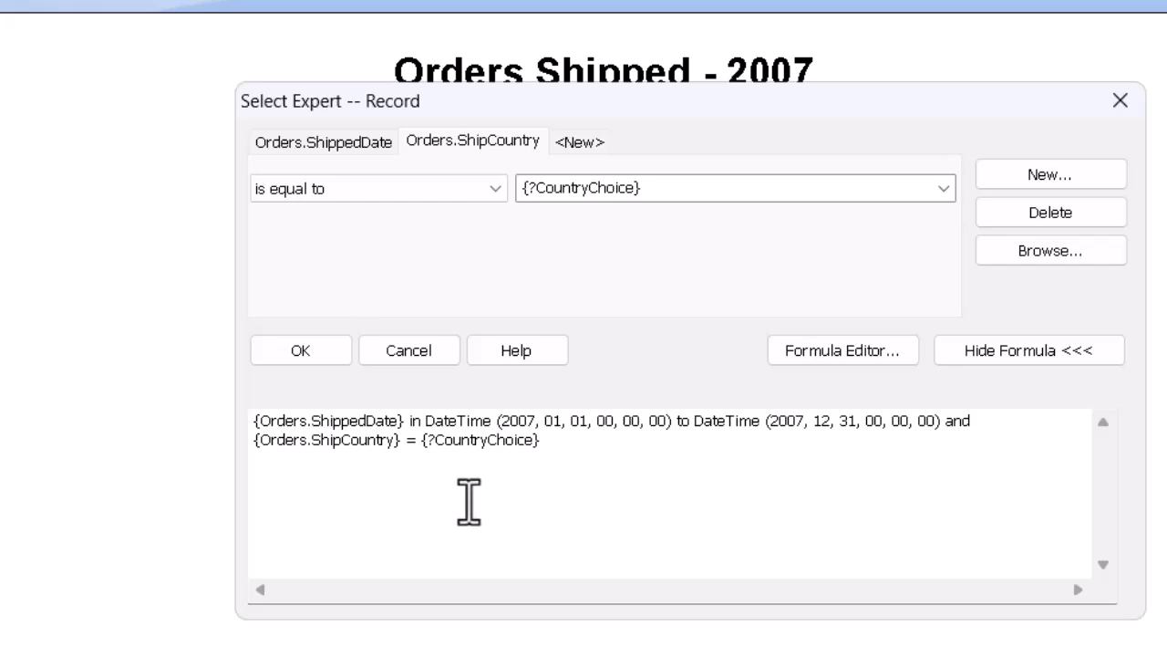
# - Run the report with Canada as CountryChoice, showing 2007 freight totalling 1,687.76
pyautogui.click(287, 355)
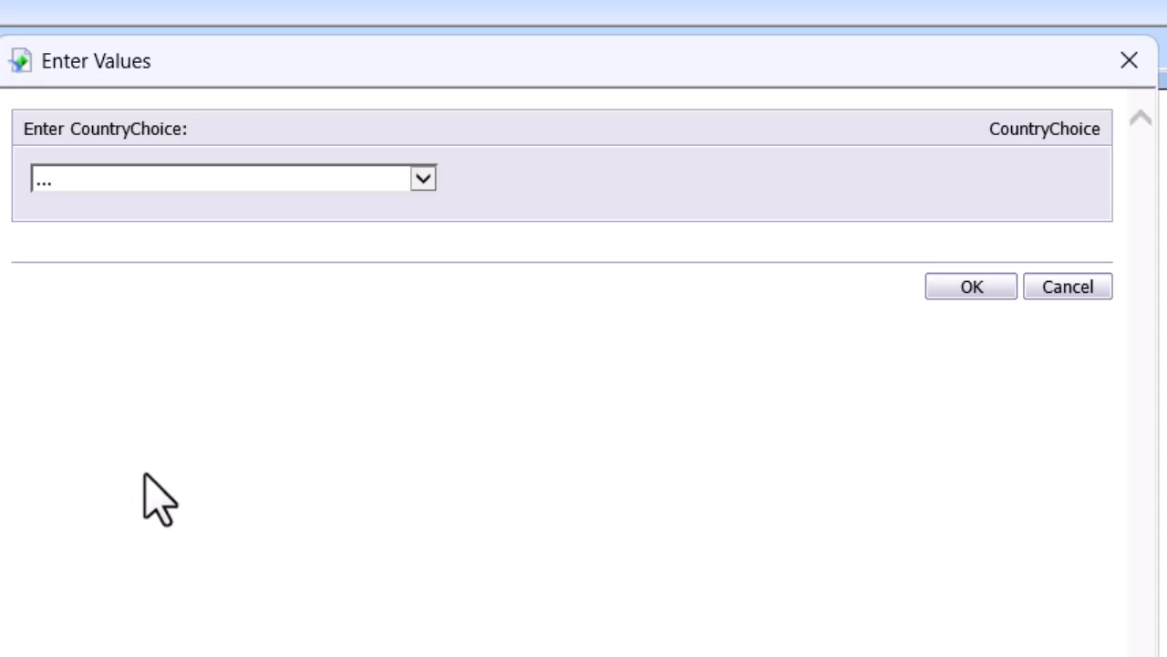
pyautogui.click(421, 183)
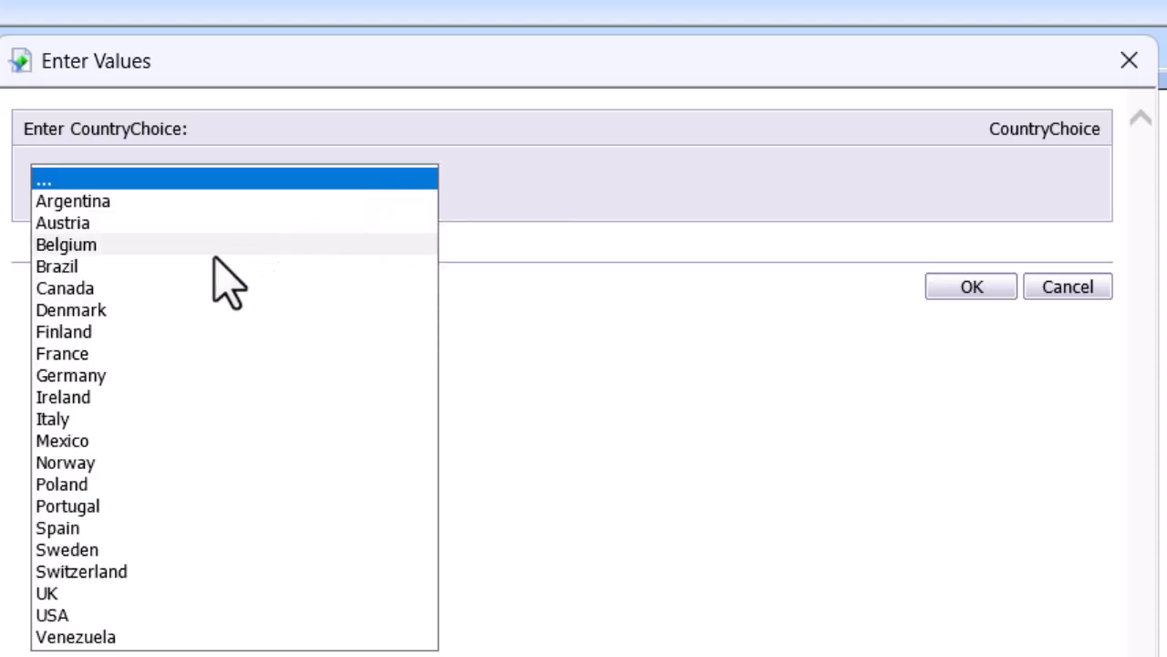
pyautogui.click(178, 288)
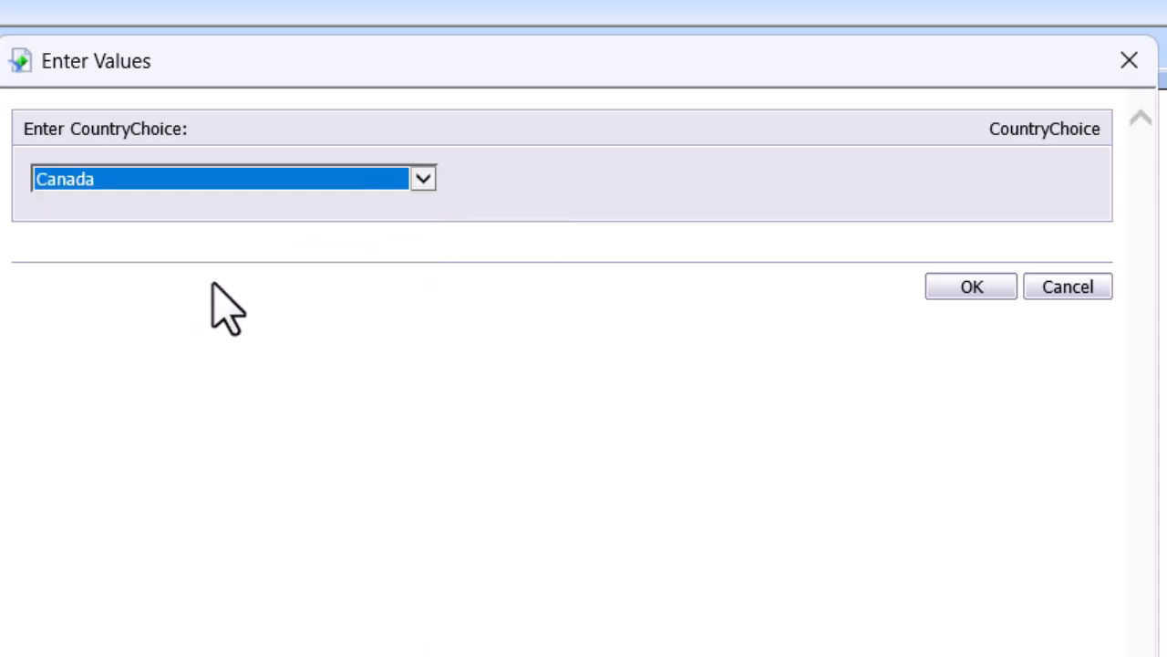
pyautogui.click(962, 286)
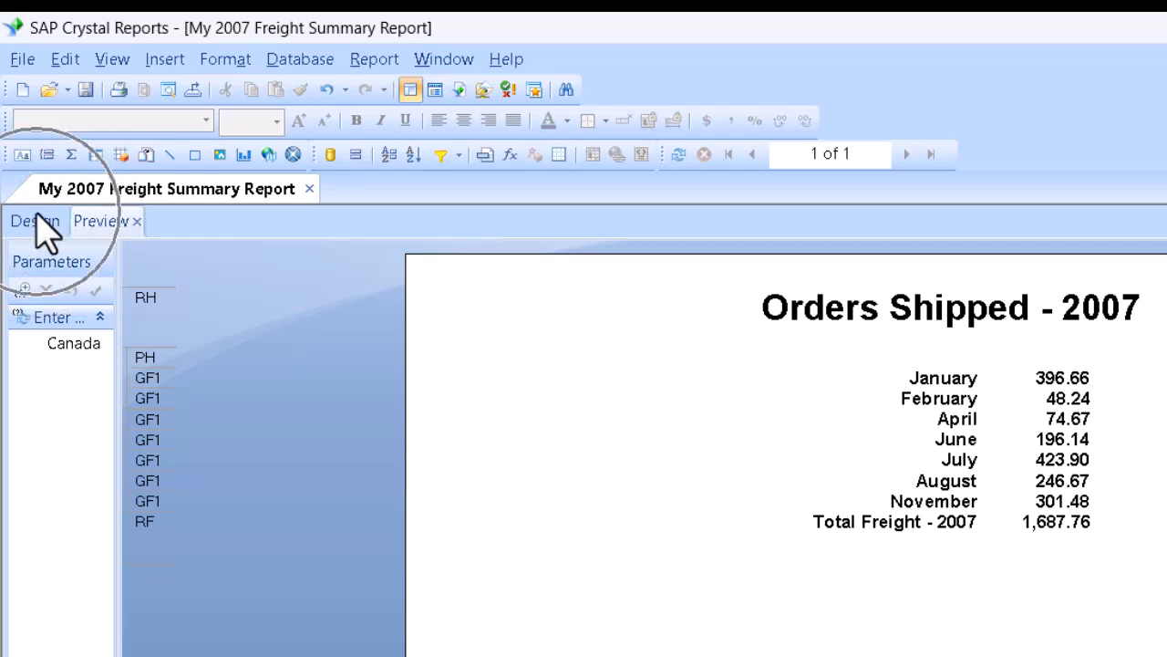
# - Edit the title in Design to read 'Orders Shipped For {?CountryChoice} - 2007'
pyautogui.click(37, 221)
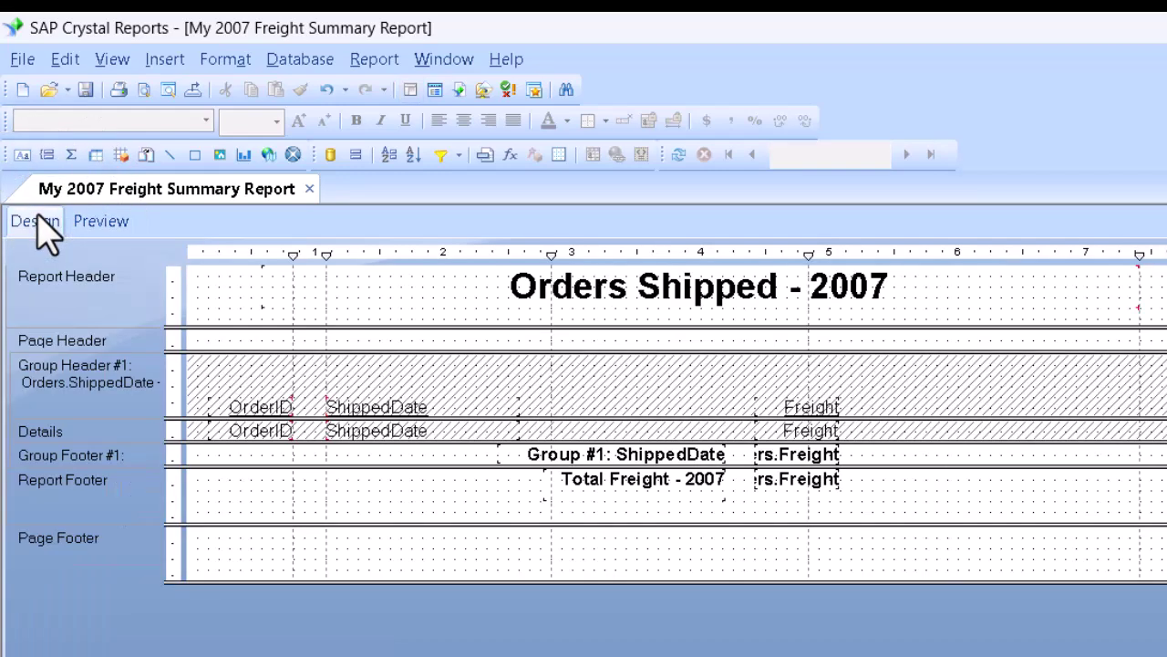
pyautogui.doubleClick(788, 300)
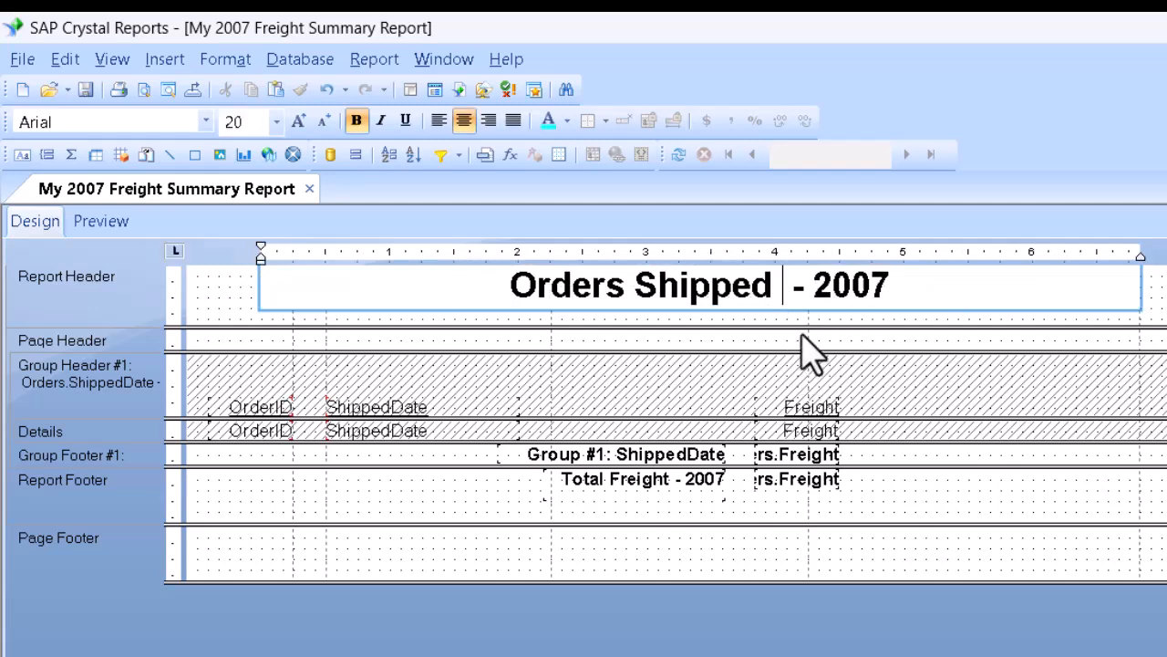
pyautogui.write('For')
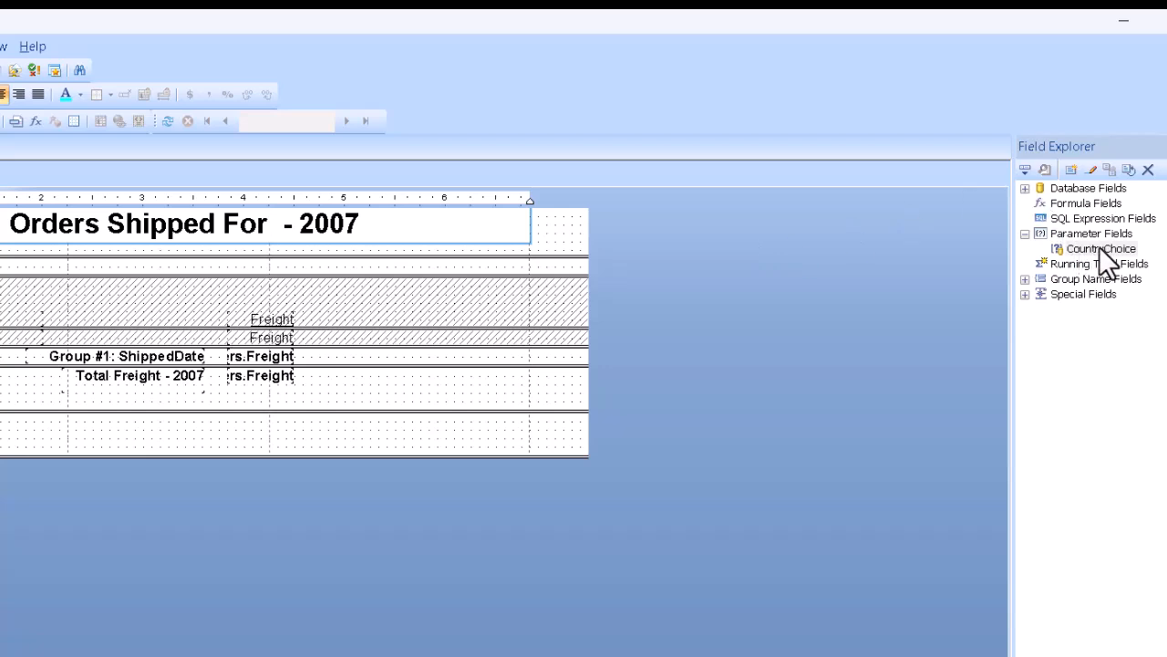
pyautogui.moveTo(1101, 248); pyautogui.dragTo(284, 242)
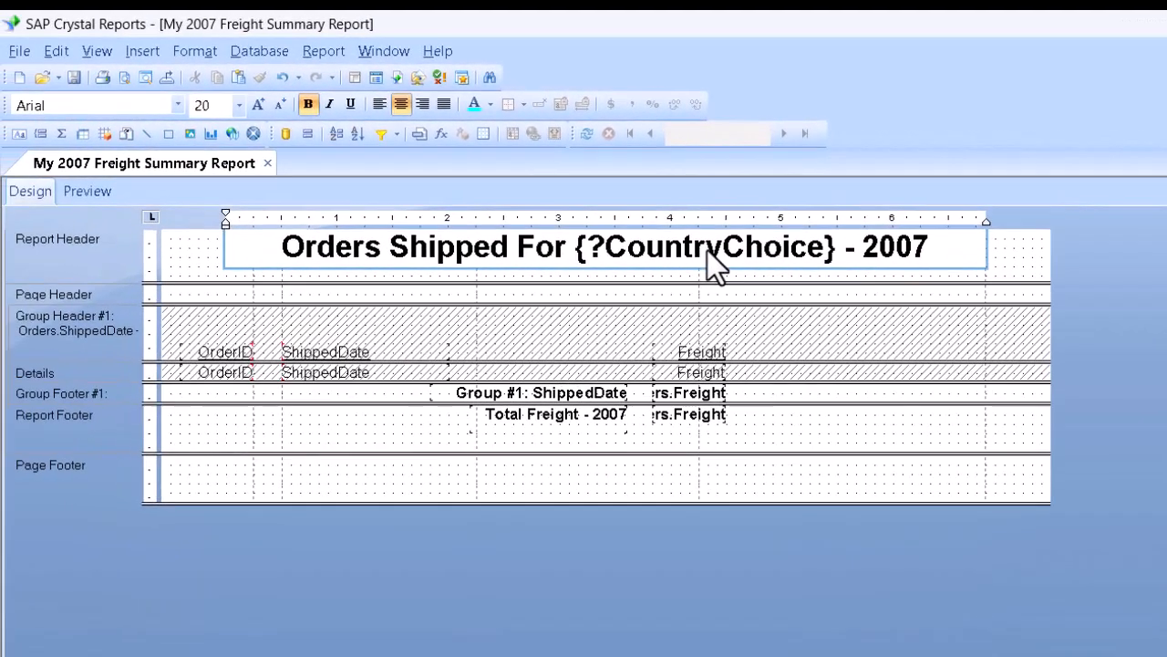
pyautogui.click(191, 259)
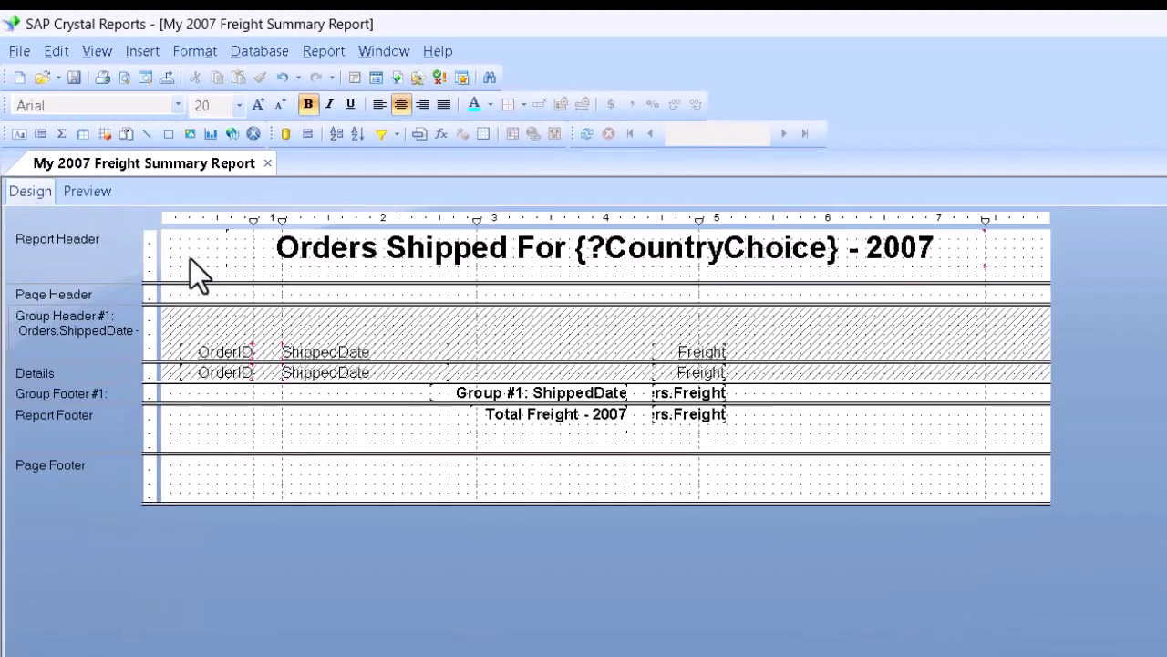
# - Refresh the preview prompting for Switzerland, giving 'Orders Shipped For Switzerland - 2007' totalling 937.42
pyautogui.click(86, 191)
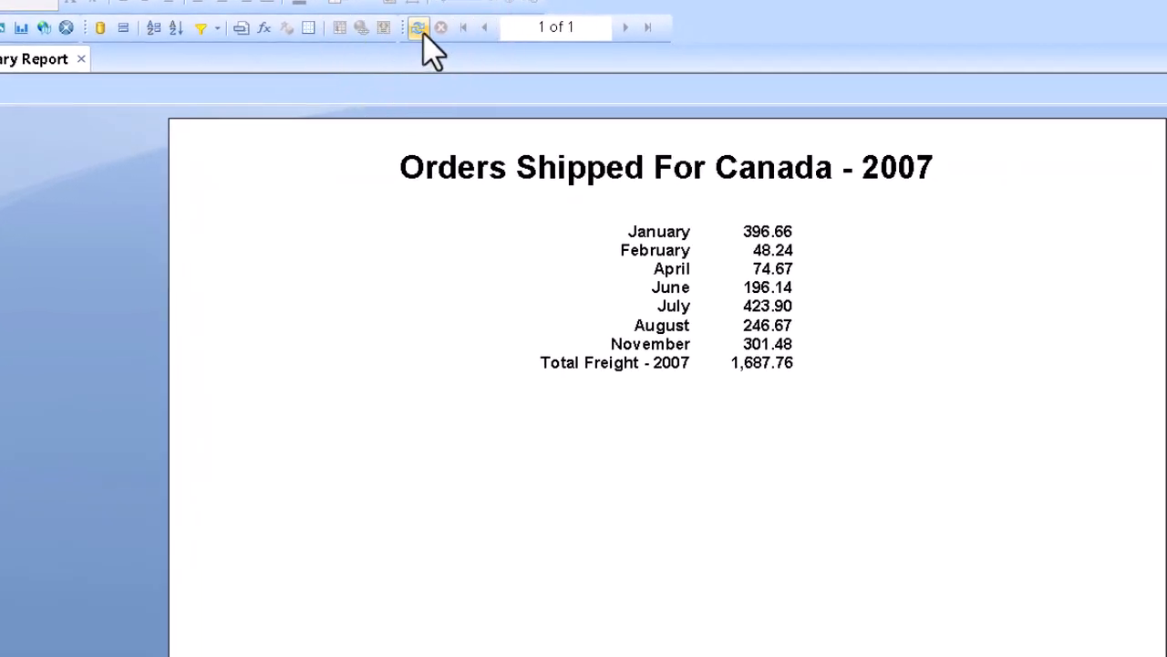
pyautogui.click(418, 27)
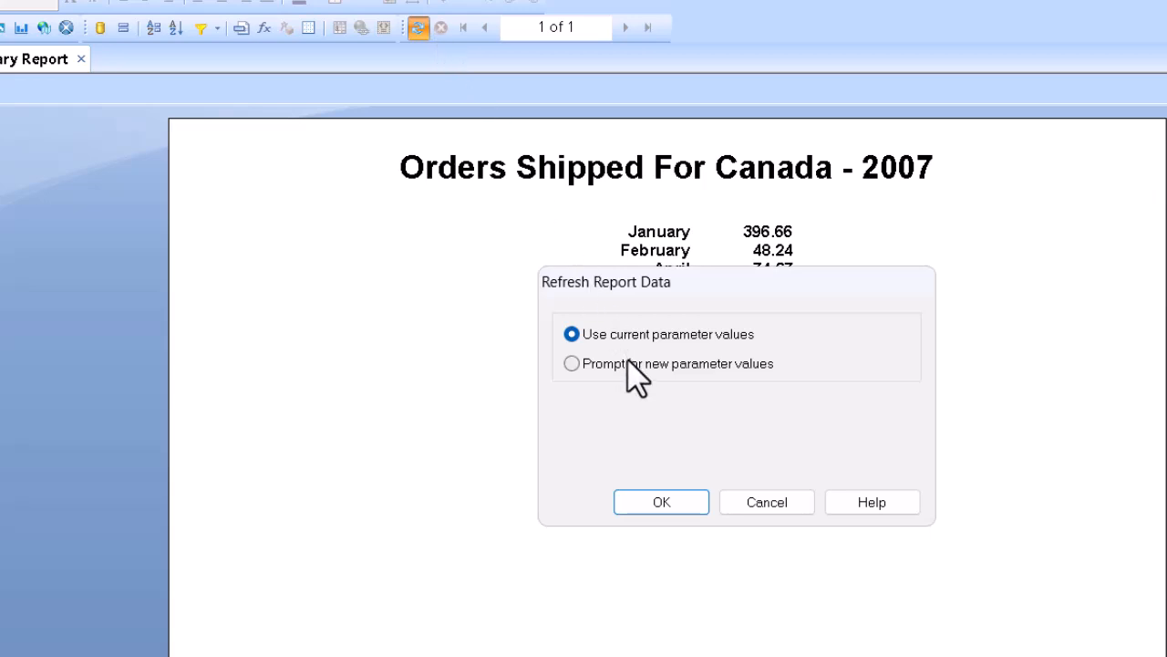
pyautogui.click(661, 503)
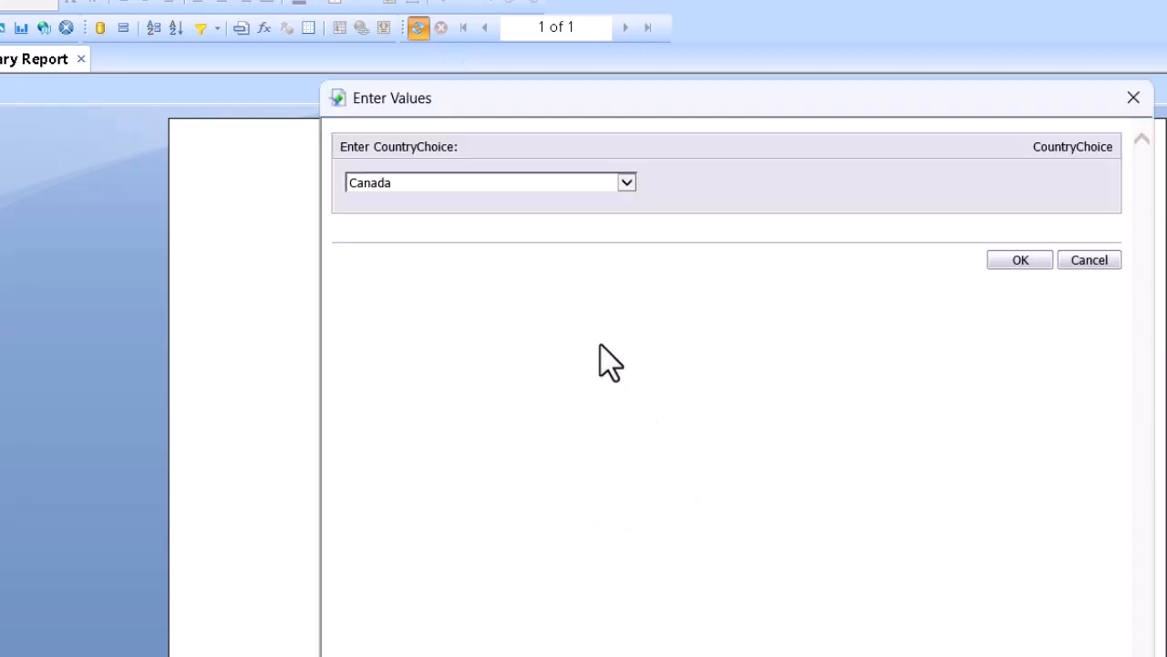
pyautogui.click(626, 182)
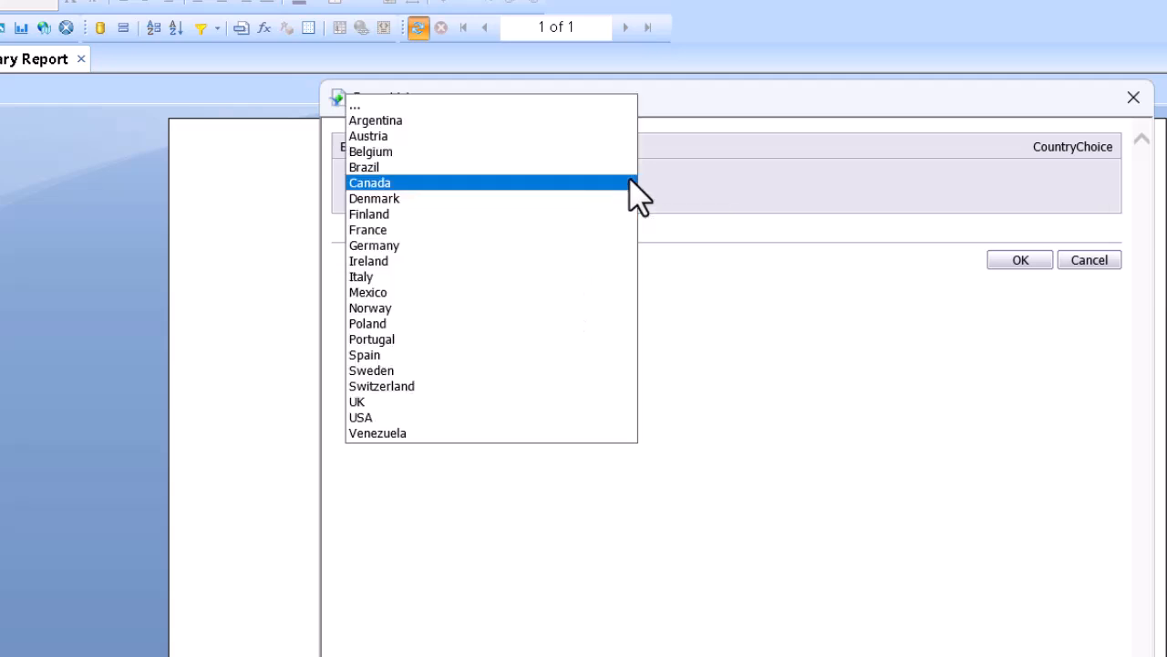
pyautogui.click(455, 386)
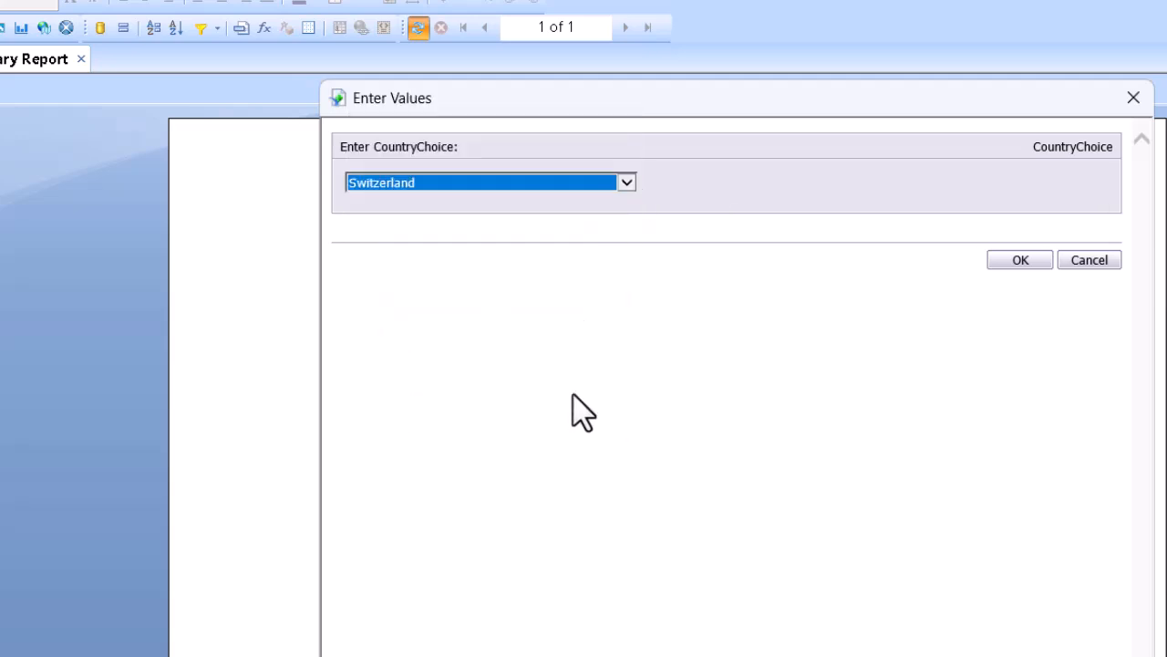
pyautogui.click(1019, 260)
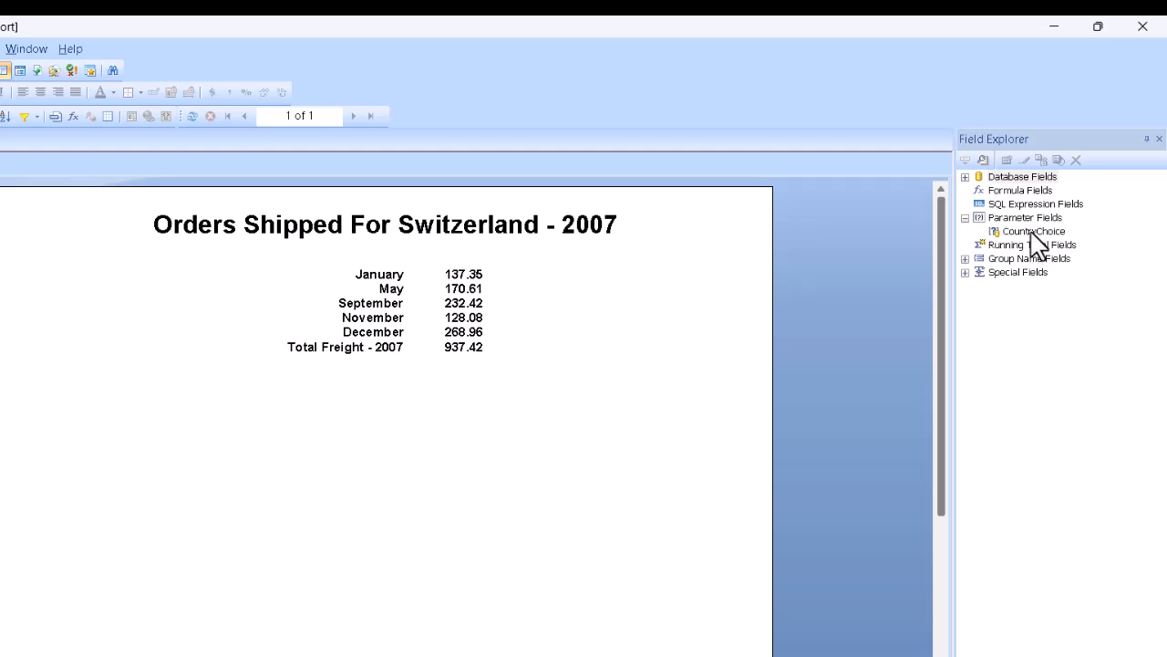
# - Add an 'All' entry to CountryChoice's value list, sort the values, and save the parameter
pyautogui.rightClick(1037, 233)
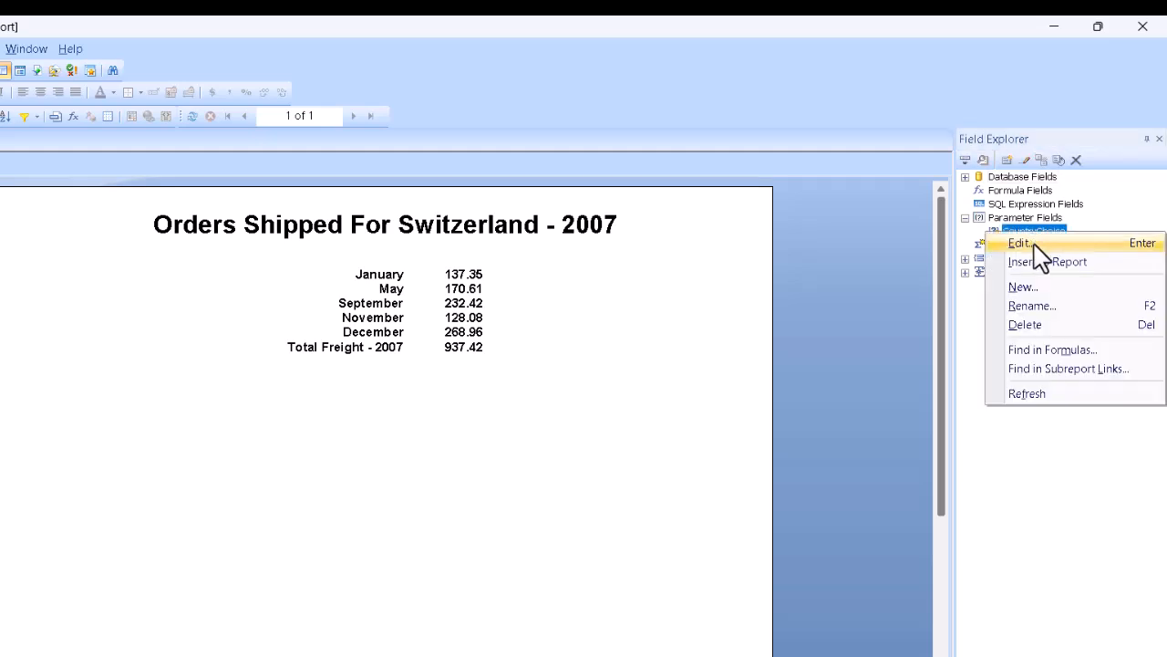
pyautogui.click(1039, 246)
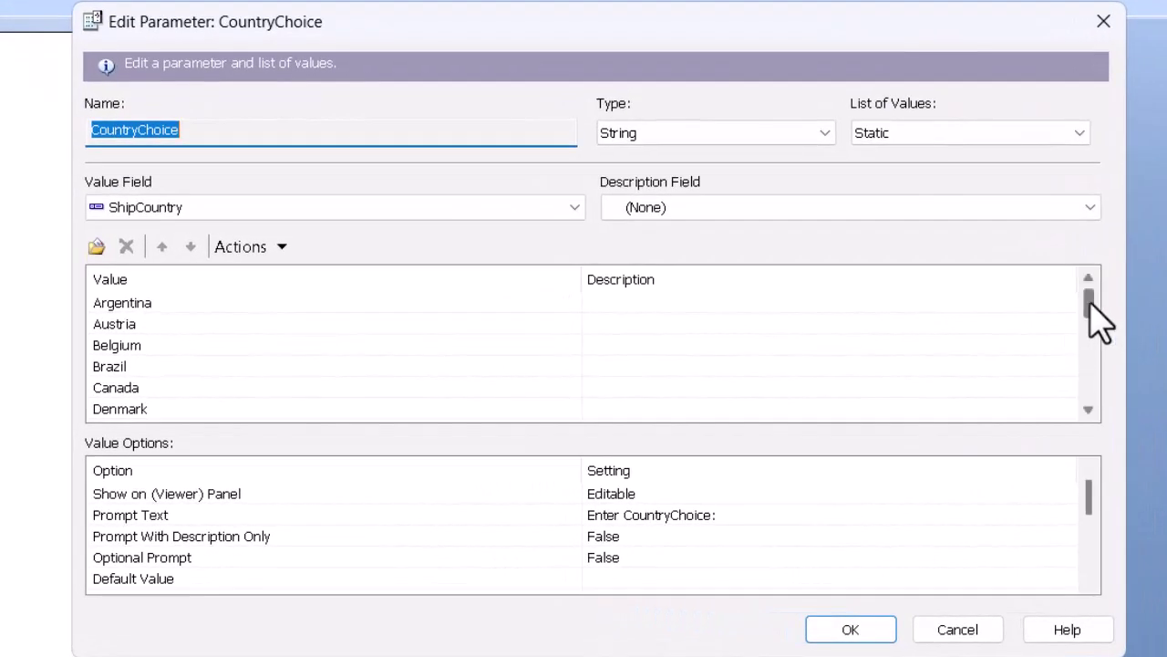
pyautogui.moveTo(1090, 305); pyautogui.dragTo(1091, 383)
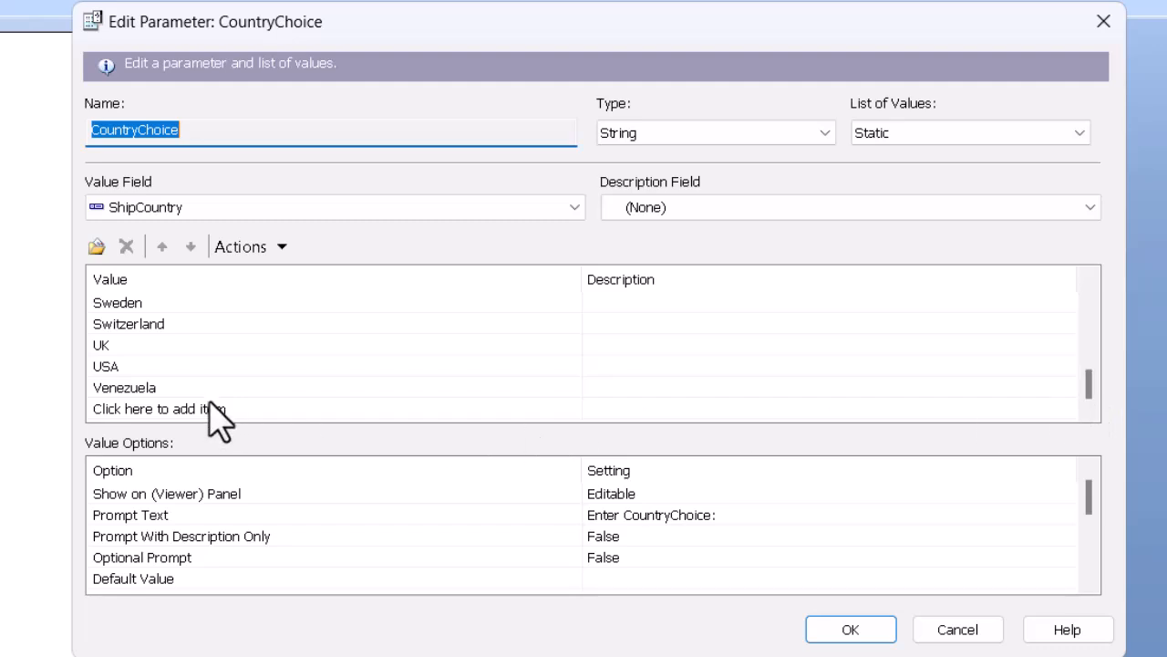
pyautogui.click(215, 411)
pyautogui.write('All')
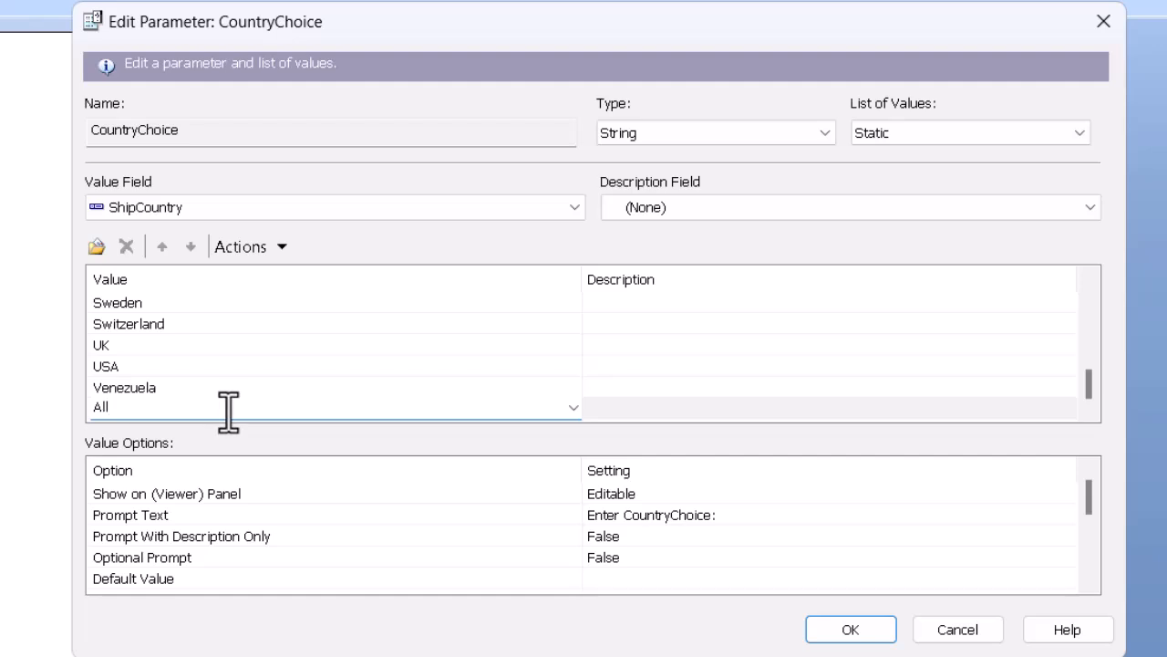
pyautogui.click(319, 280)
pyautogui.click(319, 280)
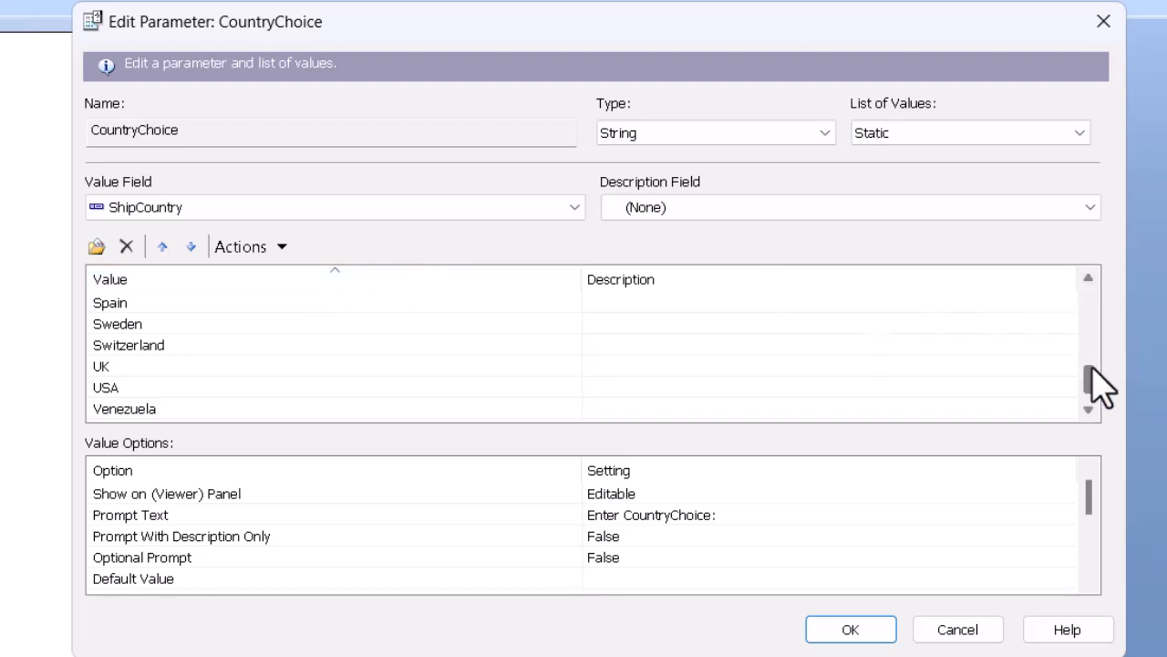
pyautogui.click(850, 629)
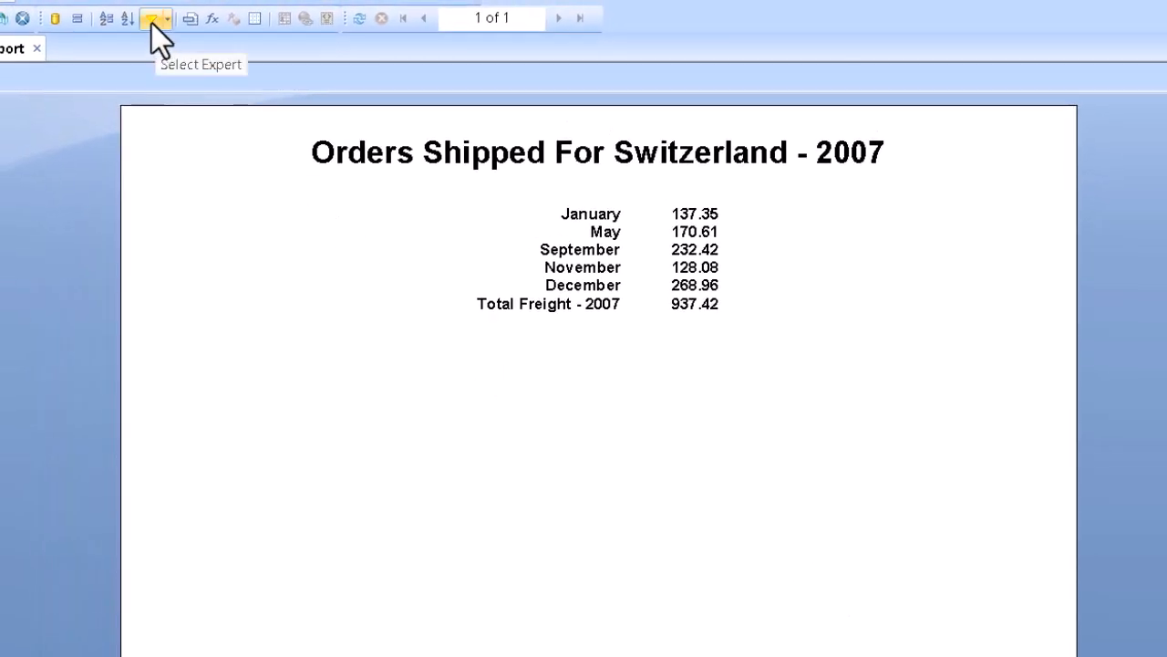
# - Open Select Expert and show the full record selection formula in the formula editor
pyautogui.click(152, 18)
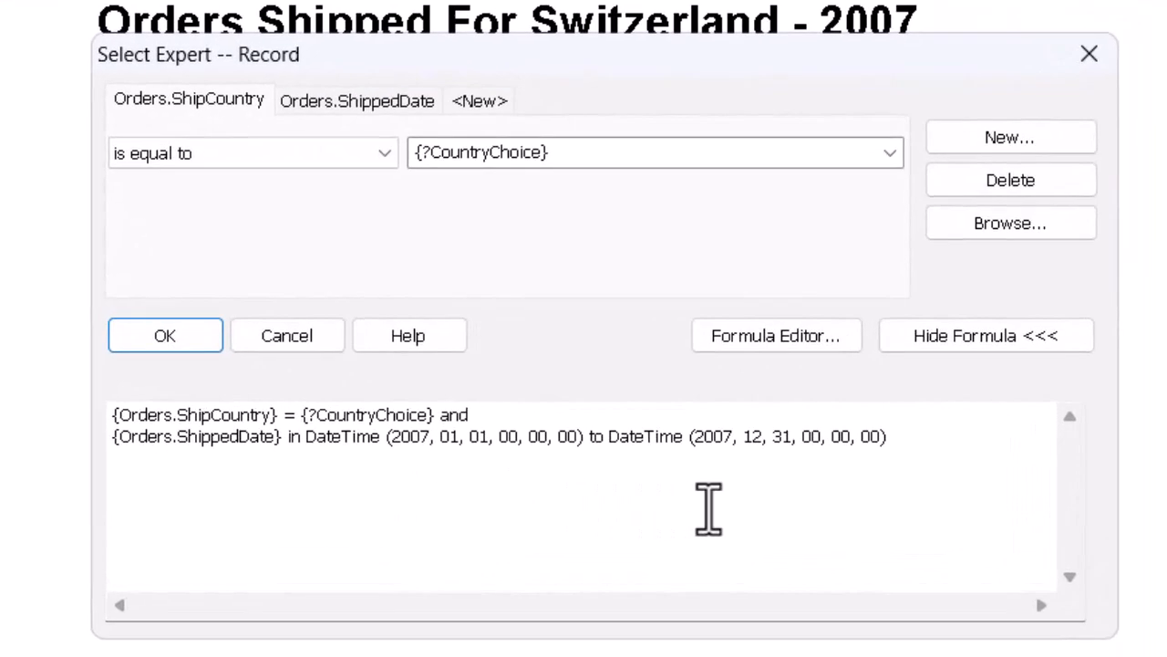
pyautogui.click(776, 336)
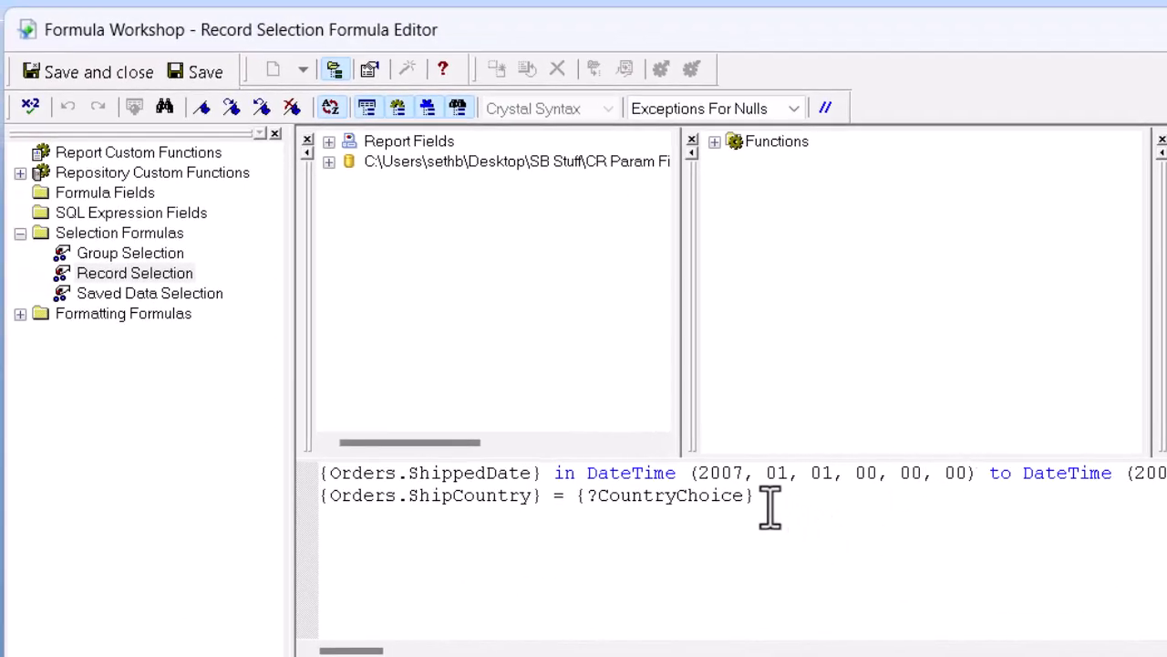
# - Replace the ShipCountry condition with IF {?CountryChoice}="All" THEN like "*" ELSE equality
pyautogui.moveTo(757, 496); pyautogui.dragTo(321, 495)
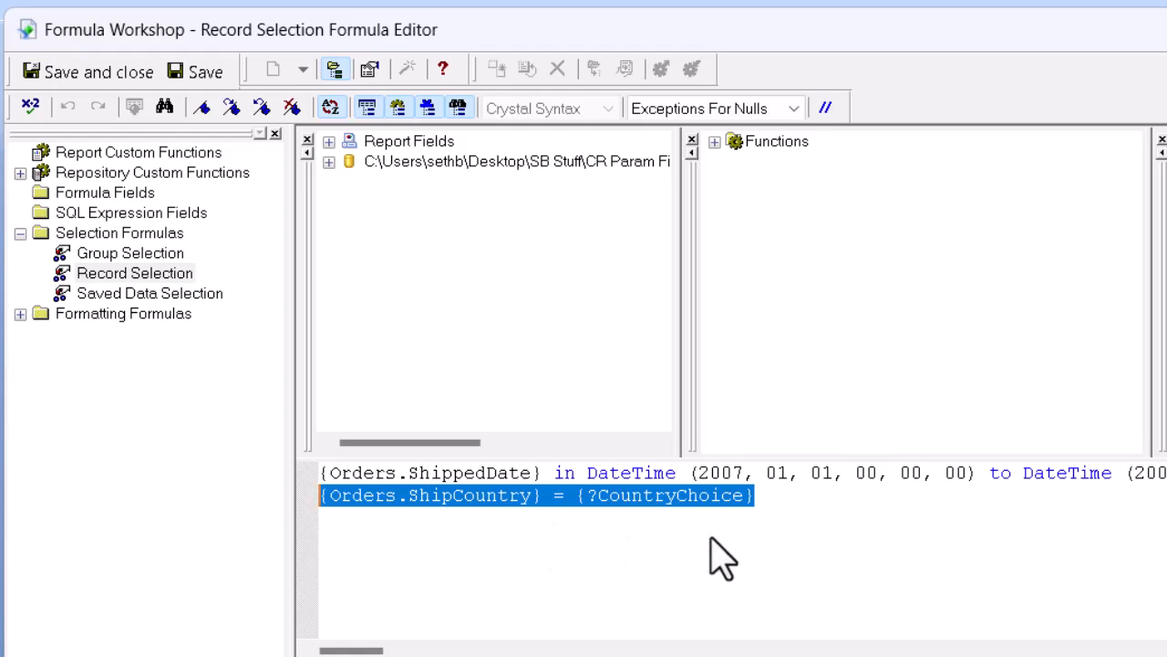
pyautogui.write('(IF {?CountryChoice}="ALL" THEN {Orders.ShipCountry} like "*" ELSE {Orders.ShipCountry}={?CountryChoice})')
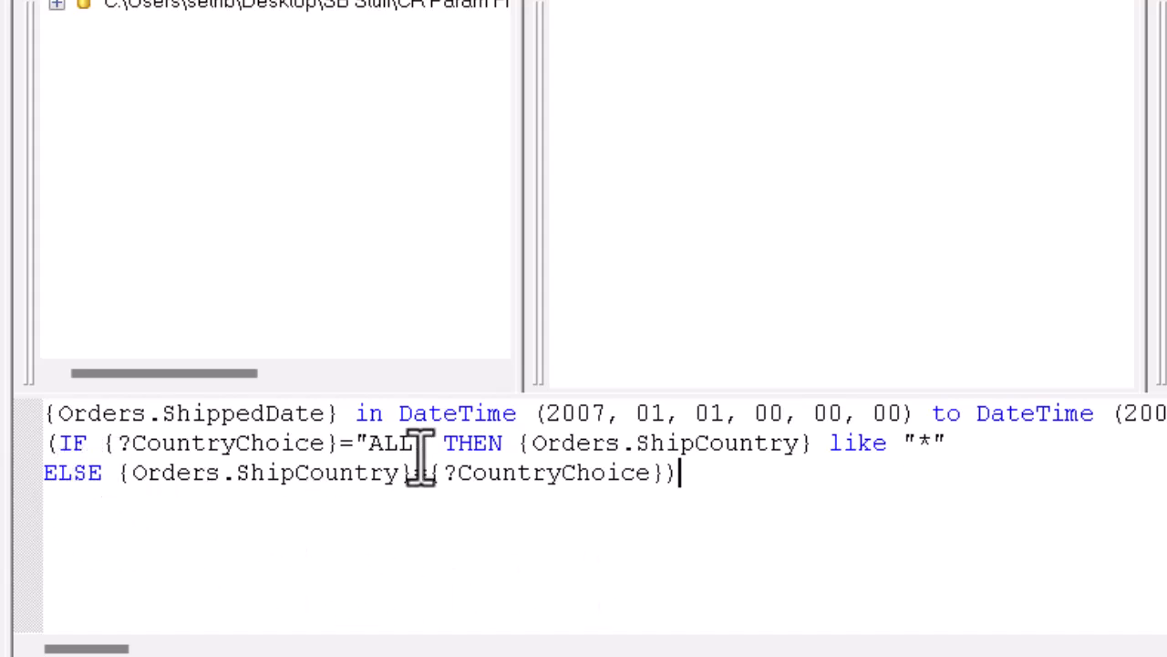
pyautogui.moveTo(383, 443); pyautogui.dragTo(415, 443)
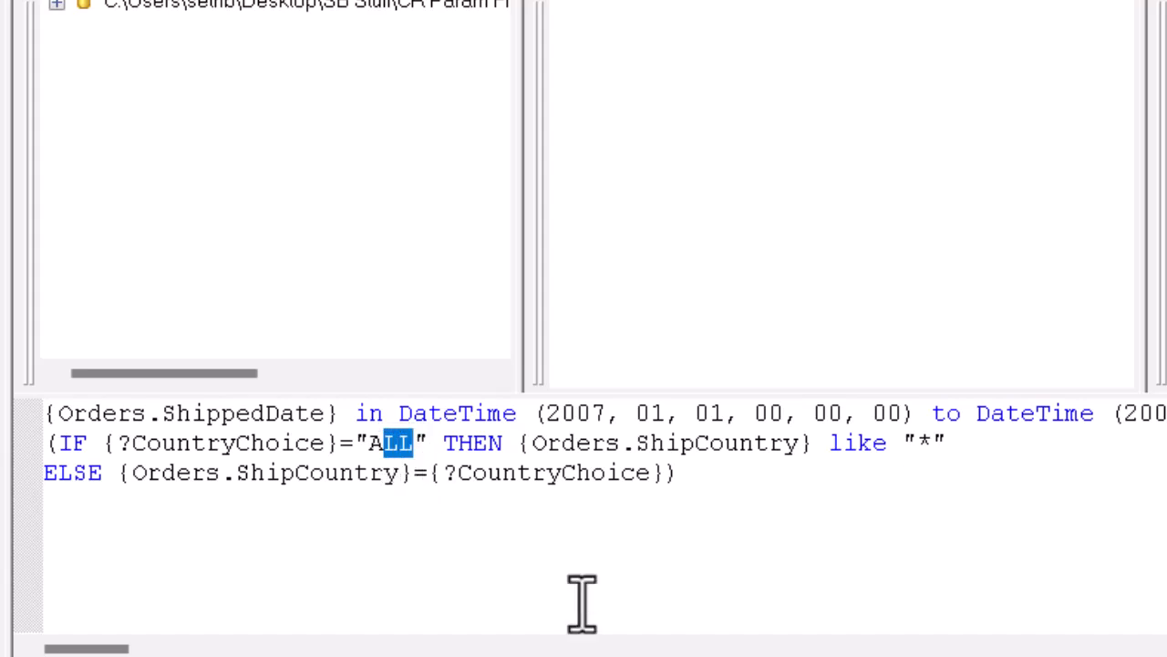
pyautogui.write('ll')
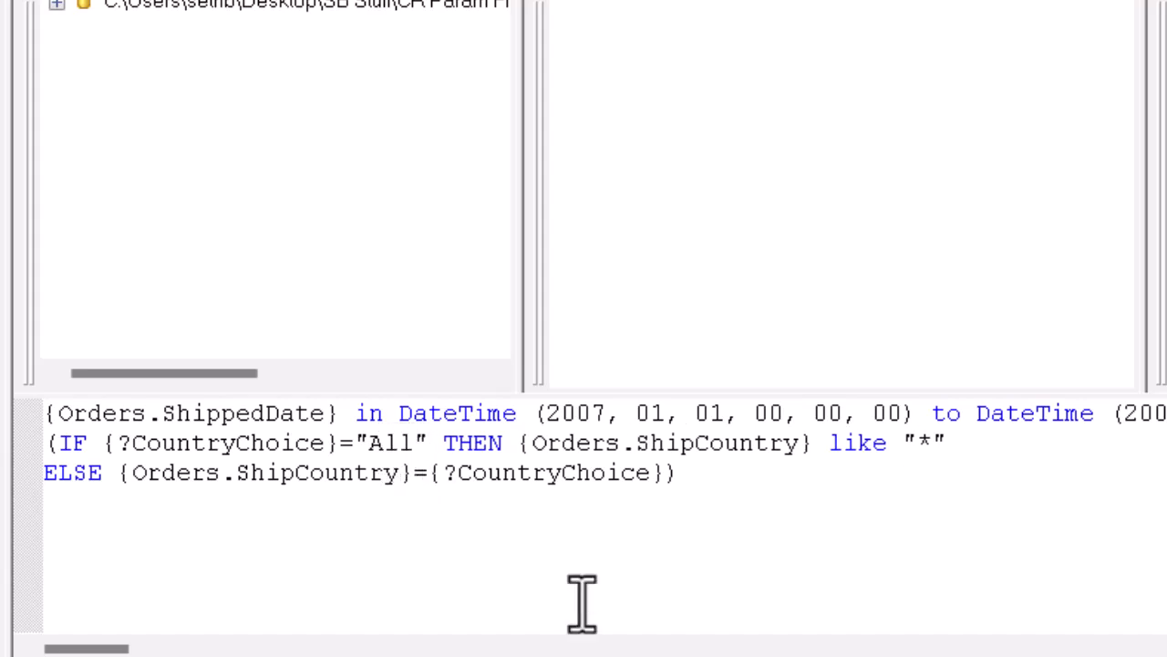
pyautogui.click(801, 545)
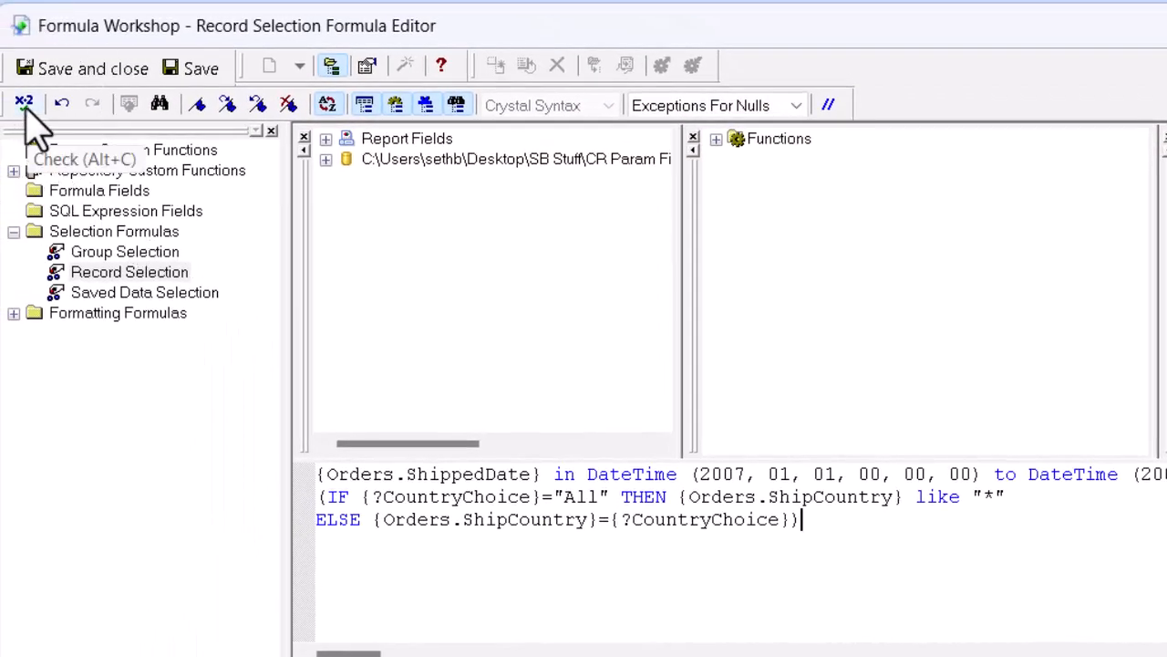
# - Check the formula with no errors, then save and return to the criteria
pyautogui.click(25, 103)
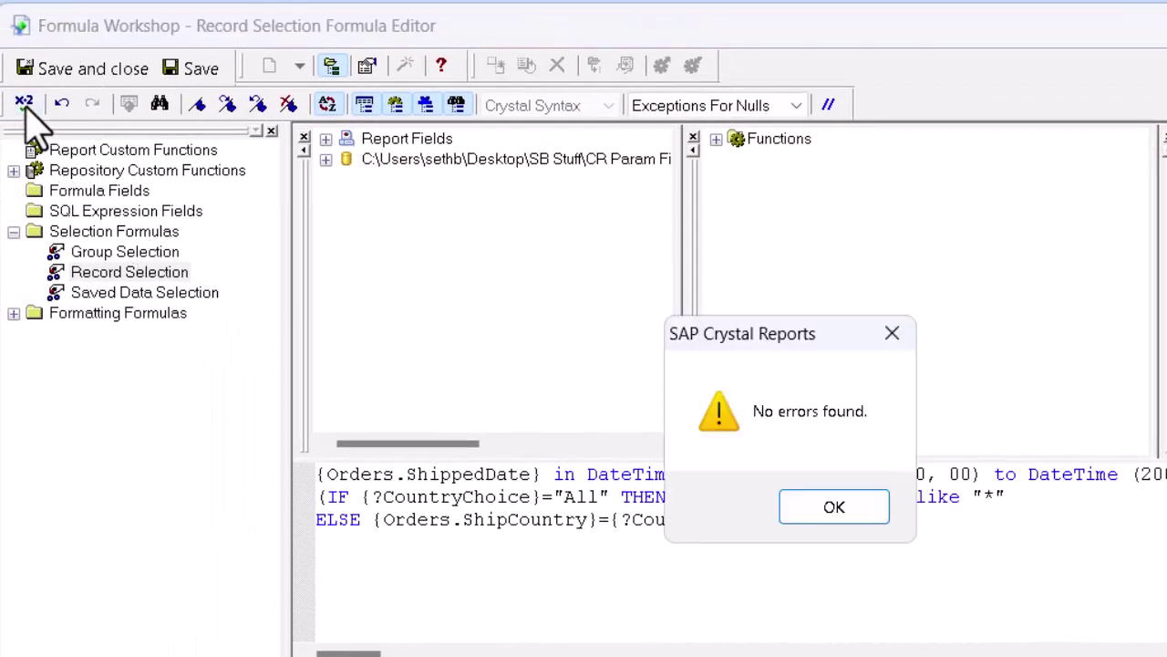
pyautogui.click(833, 507)
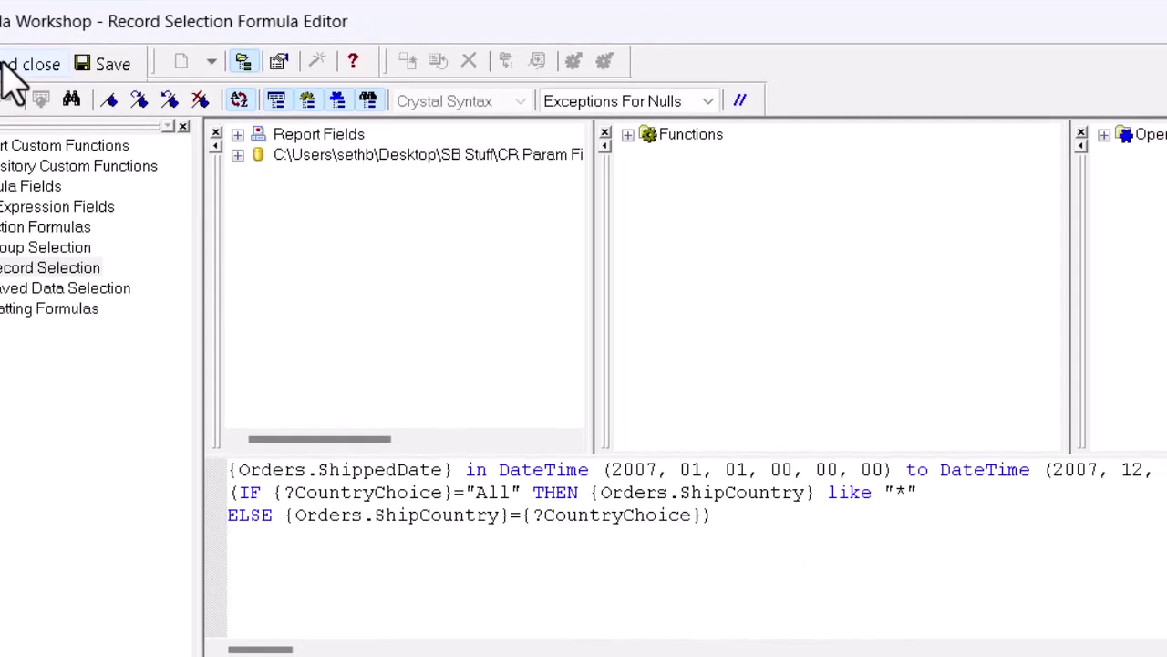
pyautogui.click(93, 68)
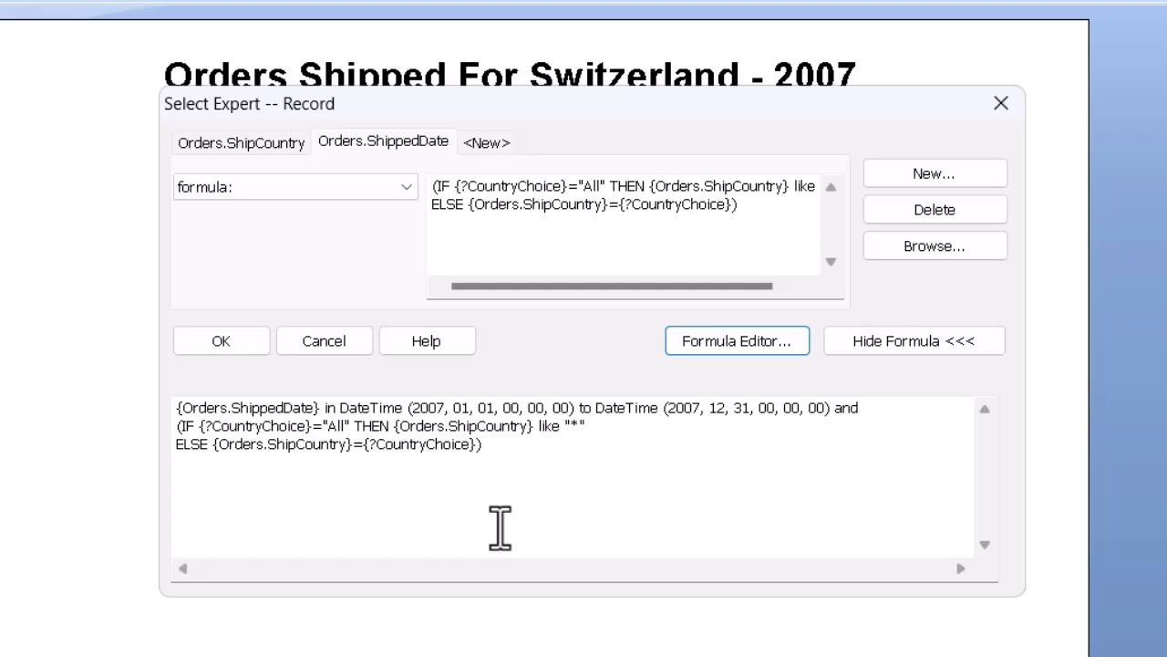
# - Apply the new selection criteria and refresh the report data
pyautogui.click(220, 341)
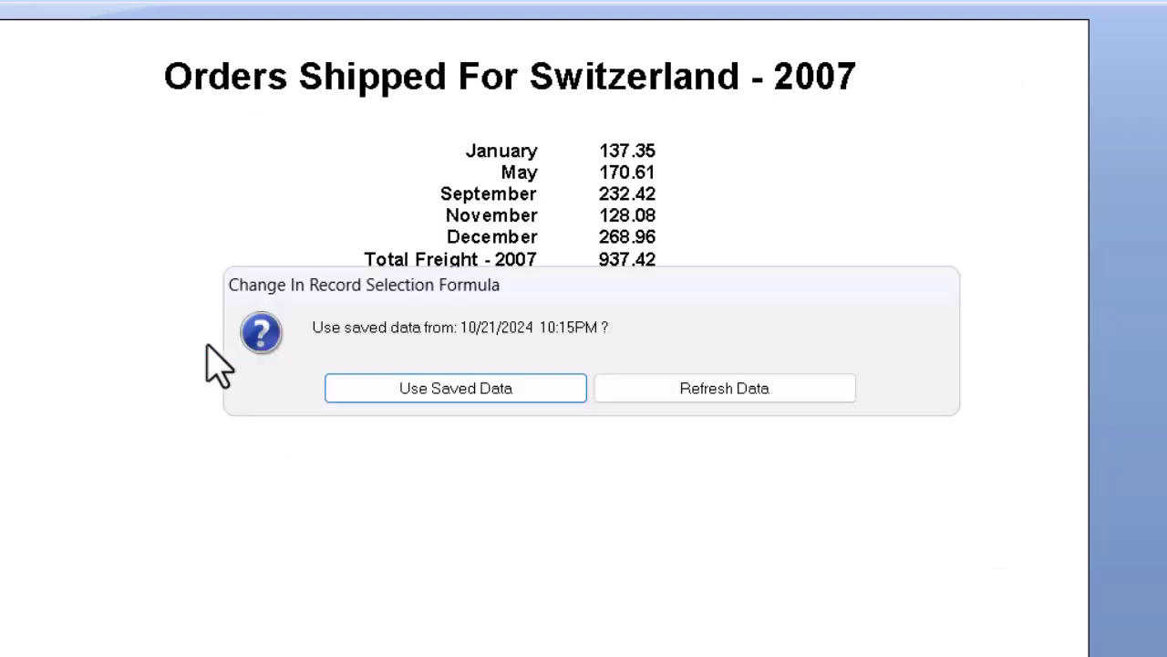
pyautogui.click(724, 388)
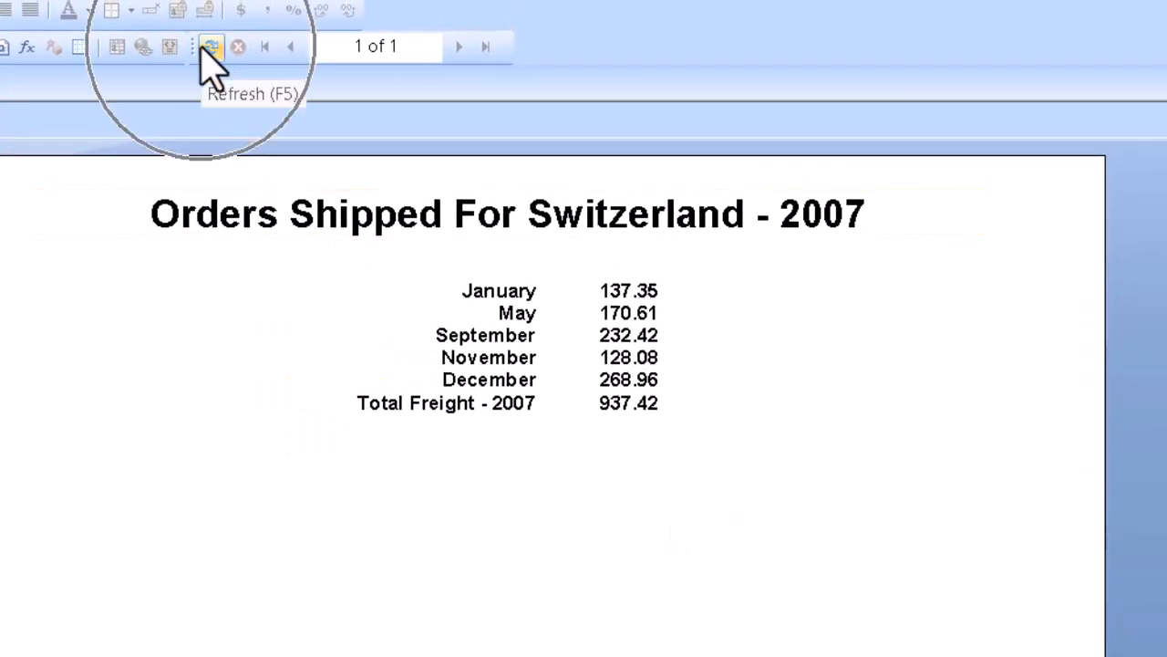
# - Refresh with a new parameter prompt and run the report with CountryChoice set to All
pyautogui.click(209, 48)
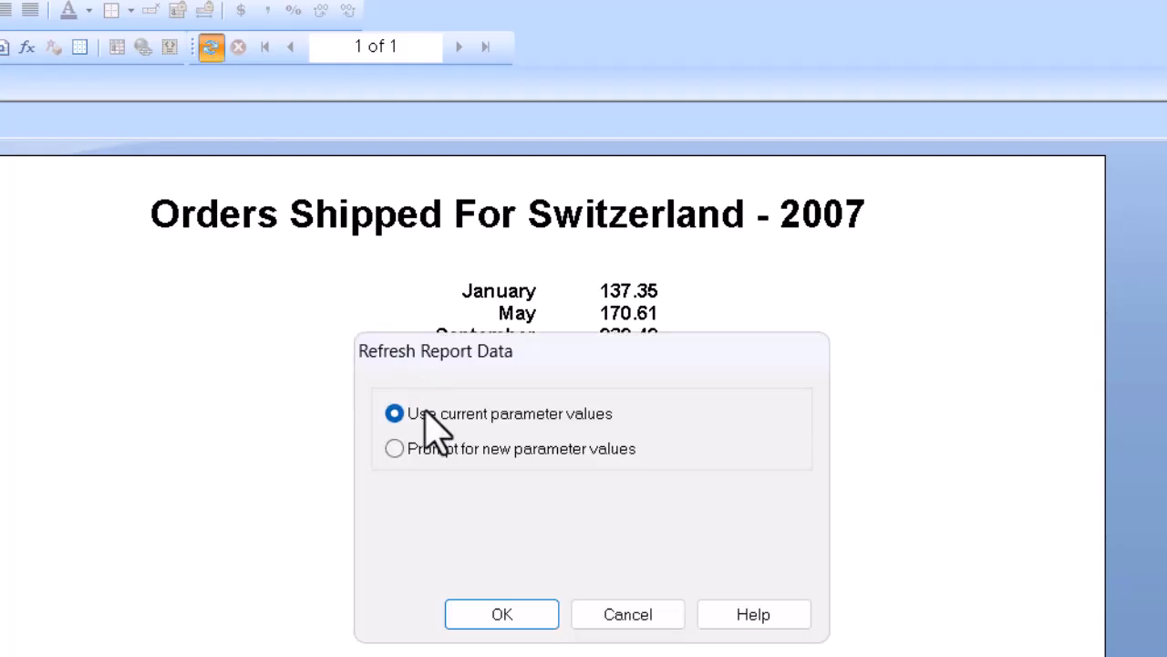
pyautogui.click(393, 448)
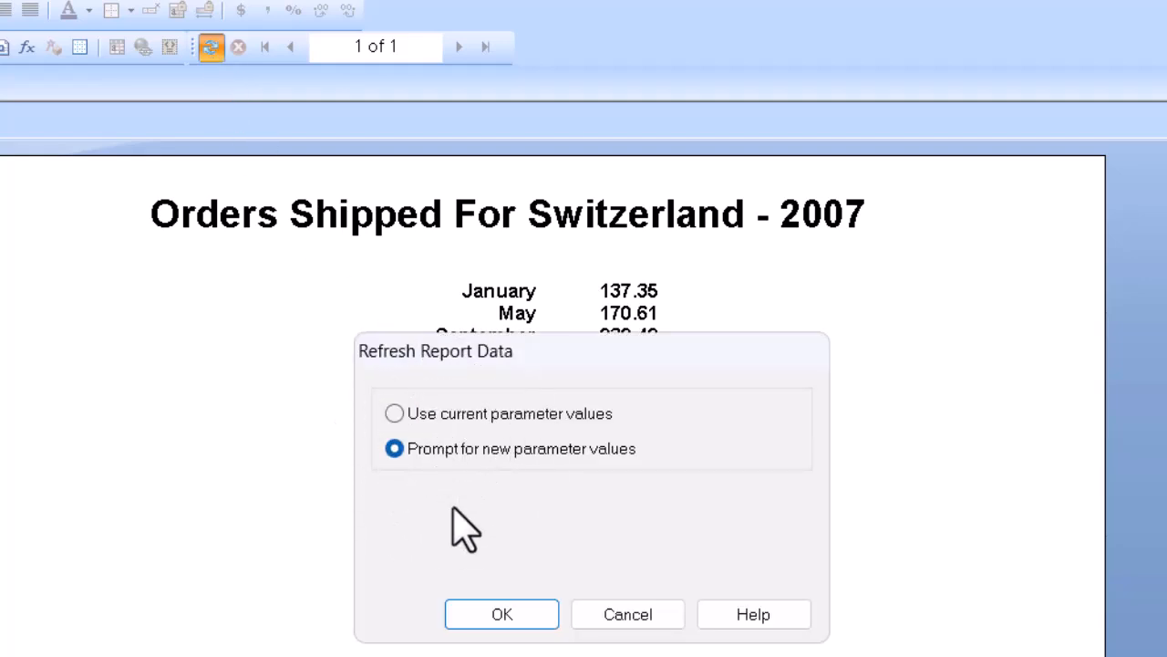
pyautogui.click(502, 614)
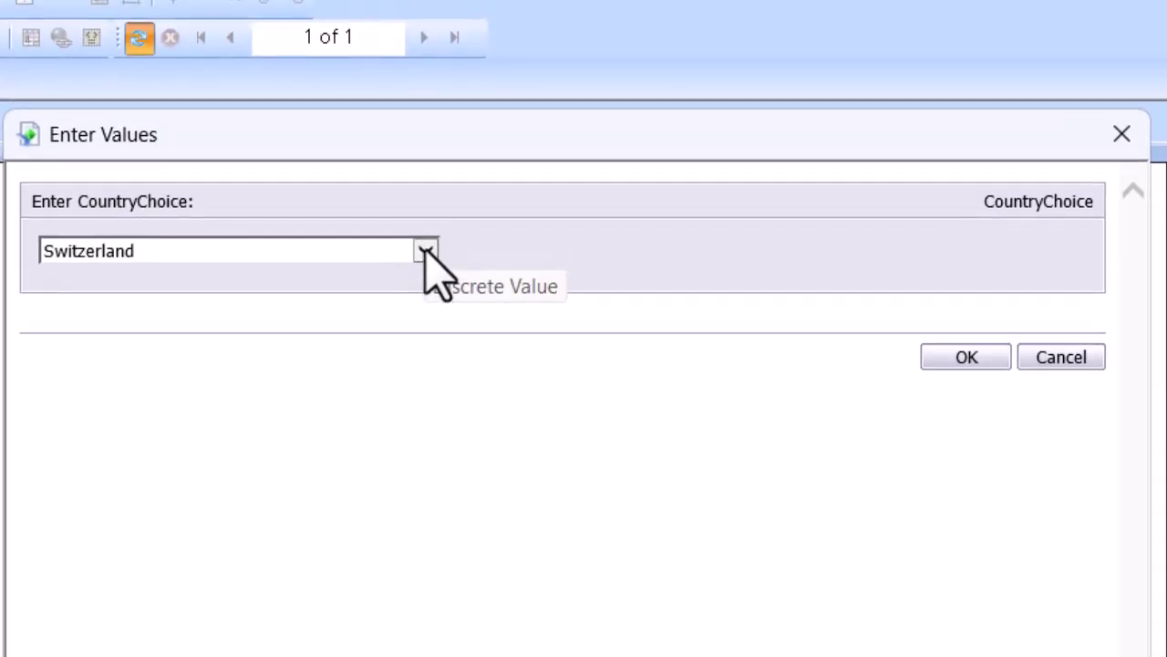
pyautogui.click(425, 251)
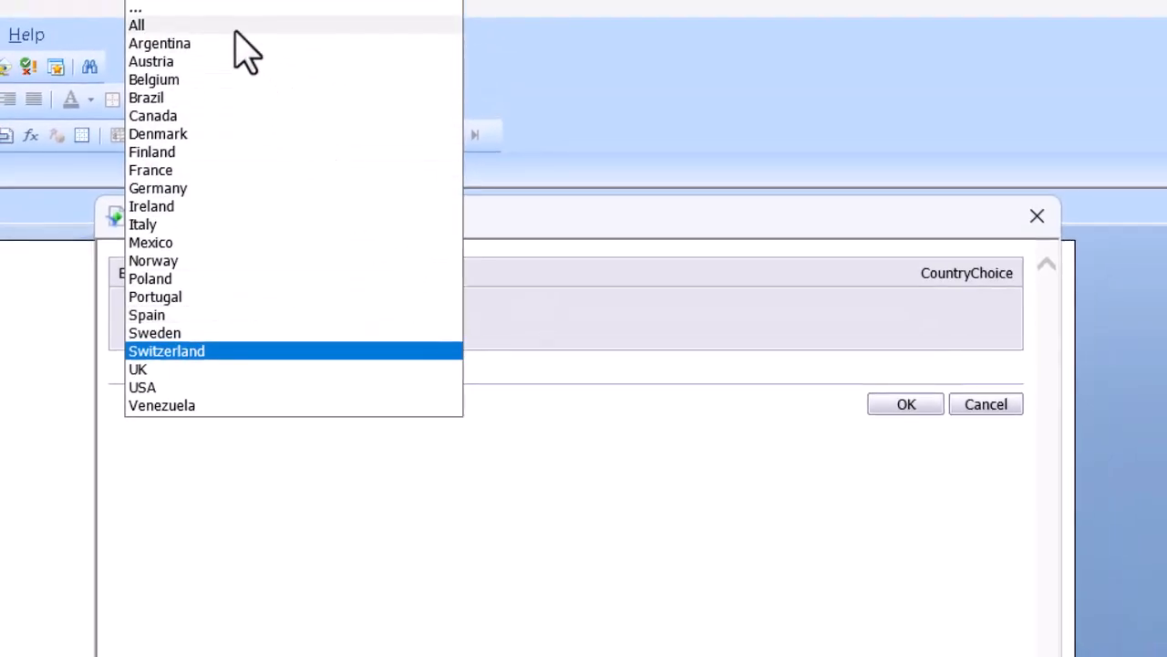
pyautogui.click(235, 28)
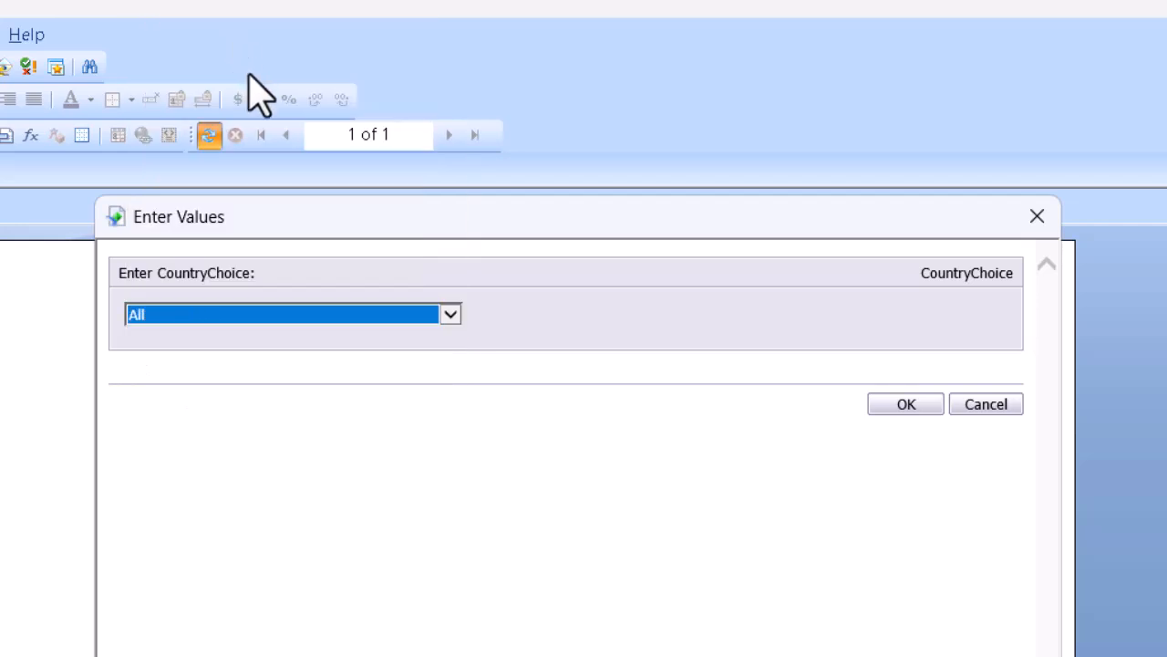
pyautogui.click(906, 403)
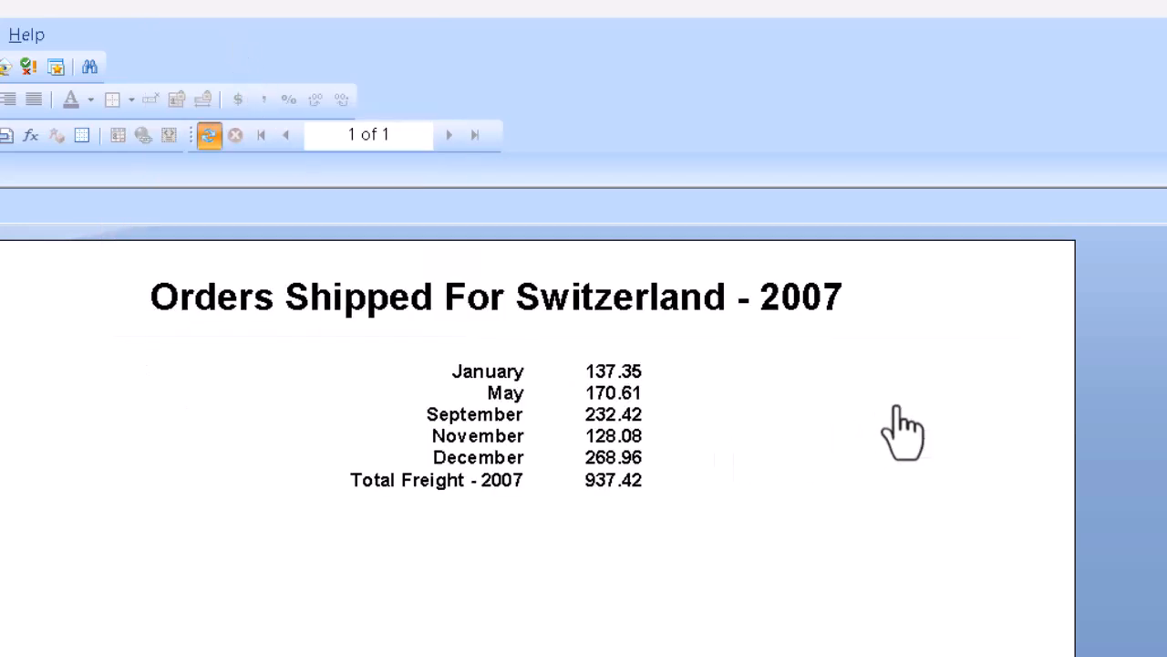